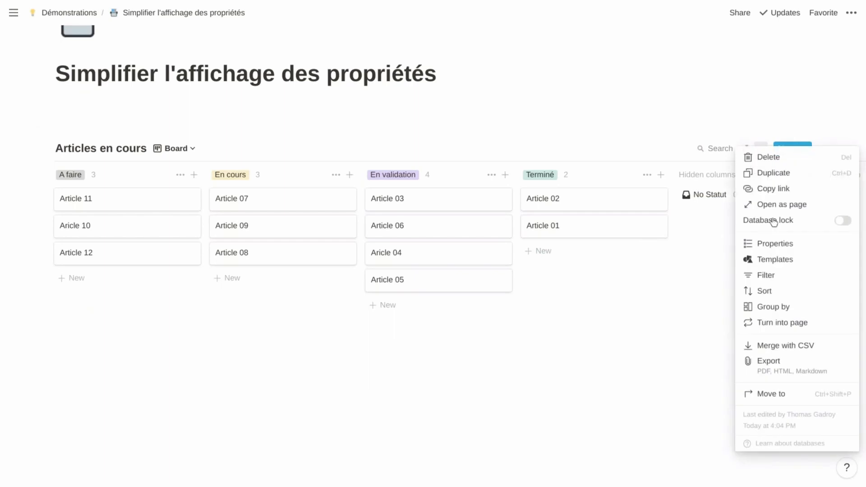
- Display the Commandé le, Catégorie and Terminé le properties on the cards of the Articles en cours board
click(774, 243)
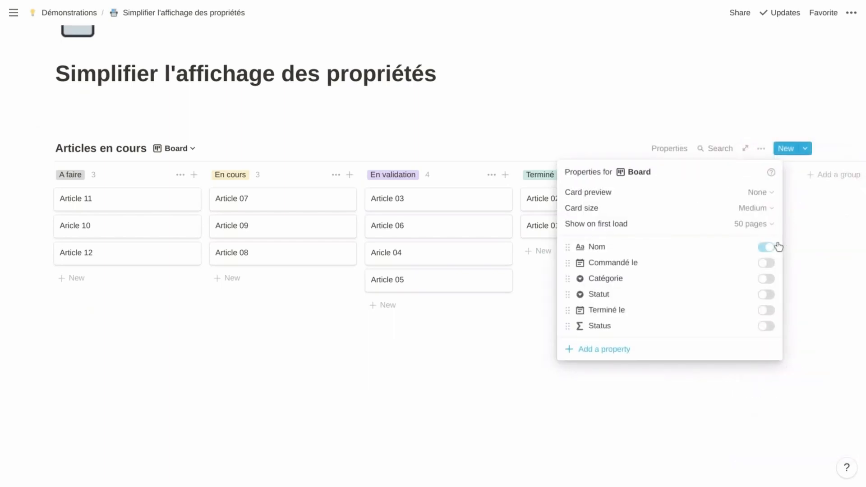
click(742, 270)
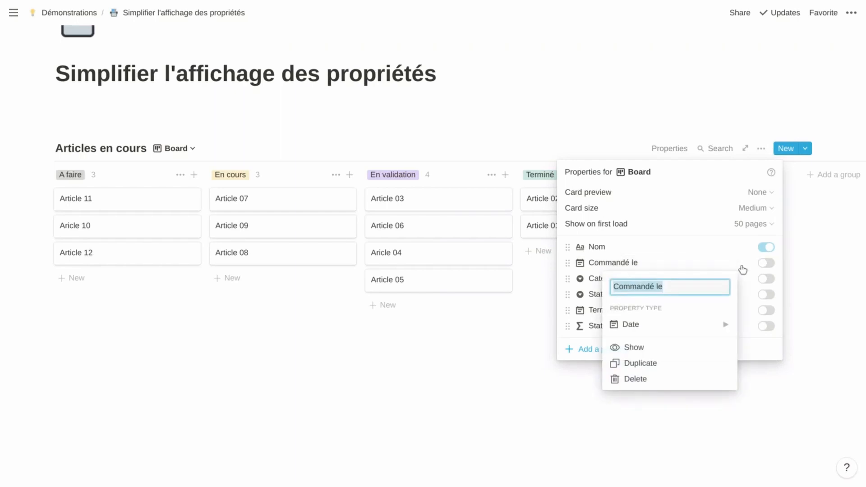
click(768, 264)
click(767, 263)
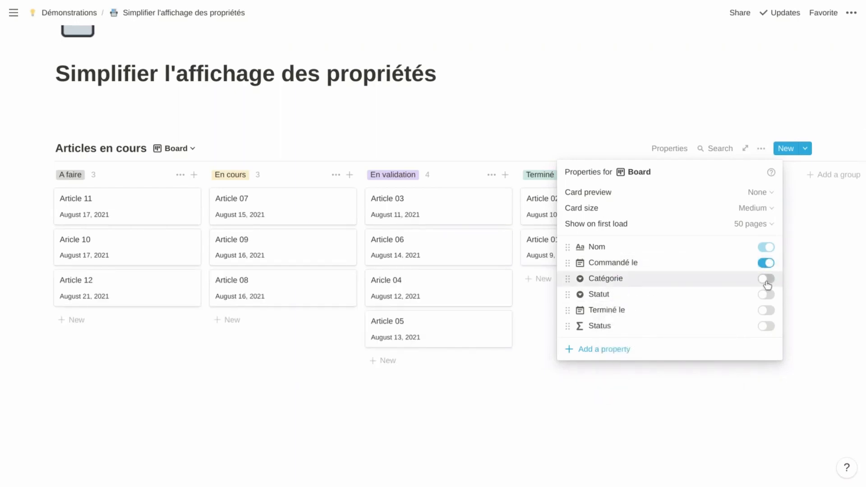
click(767, 278)
click(767, 310)
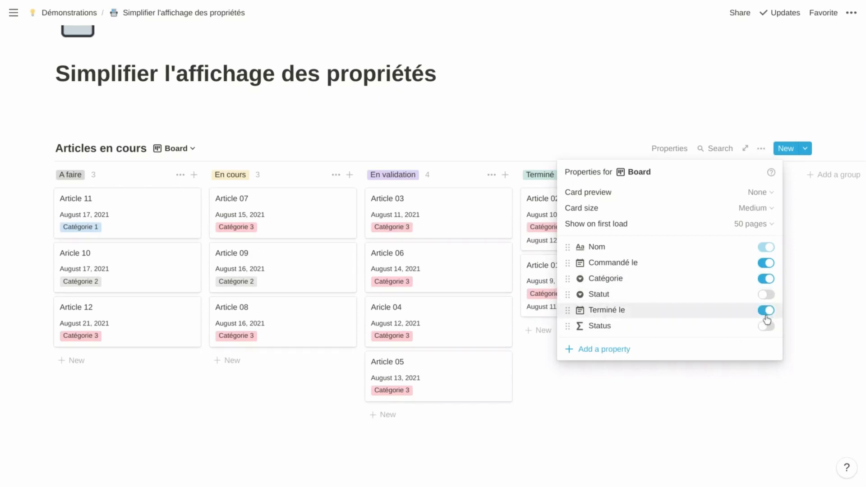
click(636, 442)
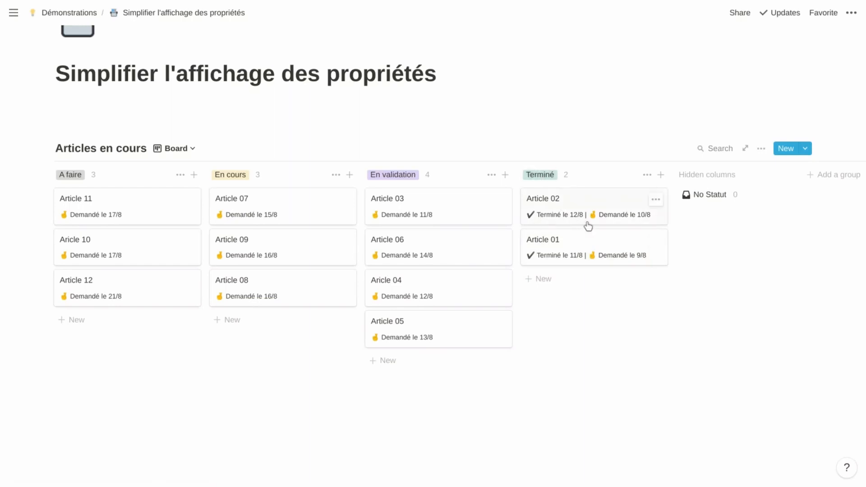
- Add a new property of type Formula to the Article 01 card
click(600, 247)
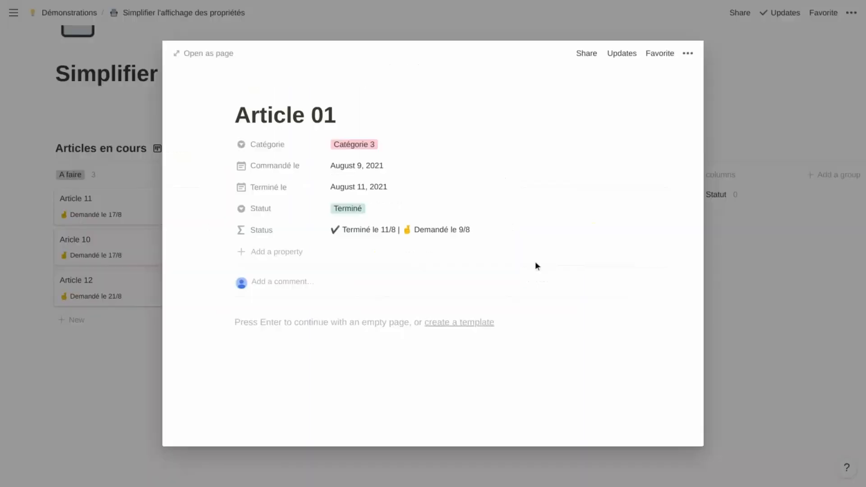
click(277, 253)
mouse_move(286, 319)
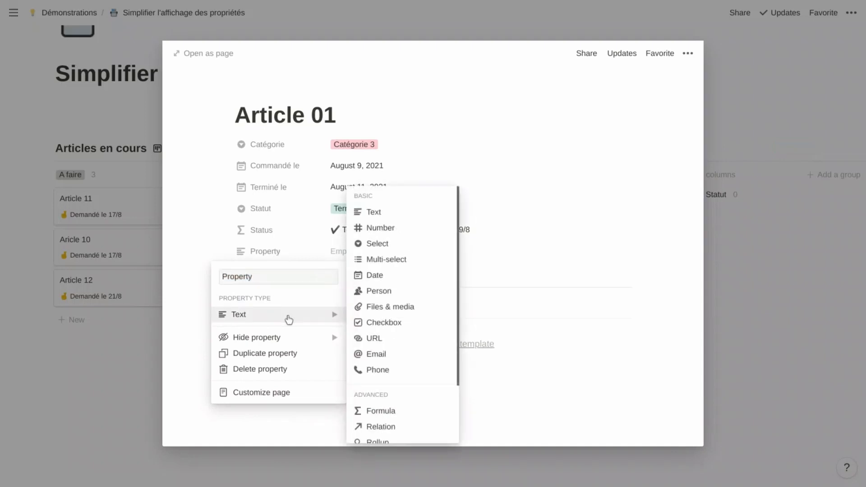
click(387, 412)
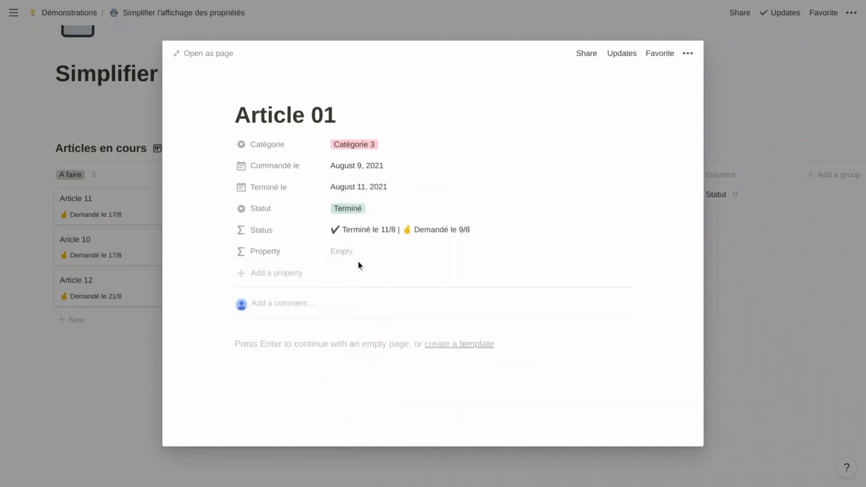
- Enter the formula "Demandé le : " + prop("Commandé le") in the new property
click(368, 256)
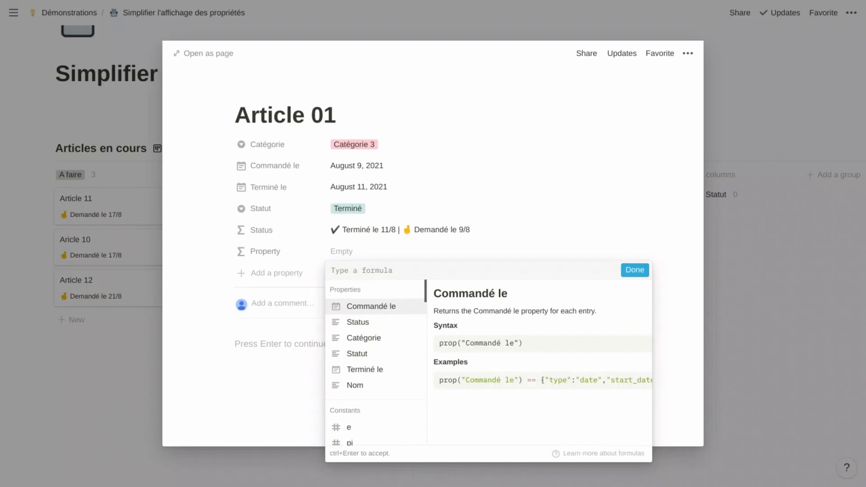
text("Demand)
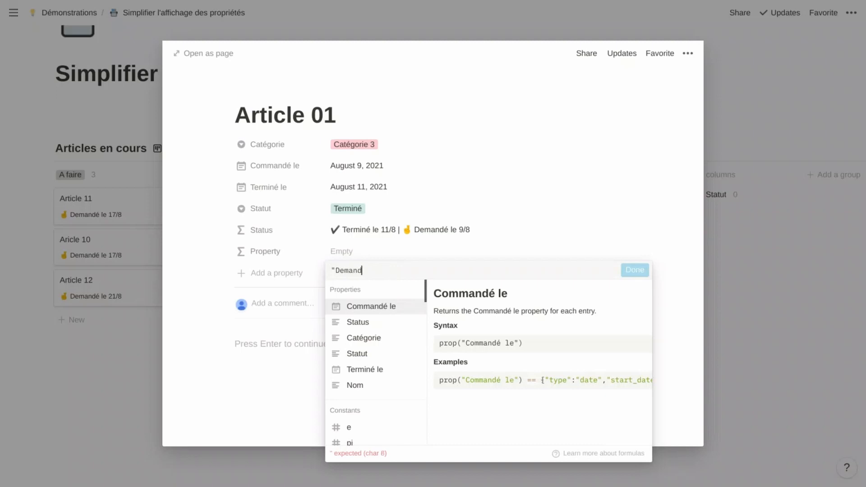
text(é le : ")
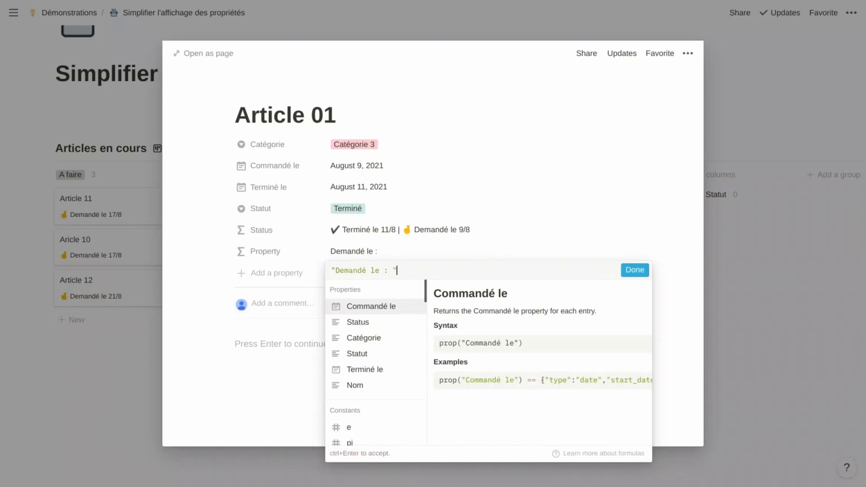
text( +)
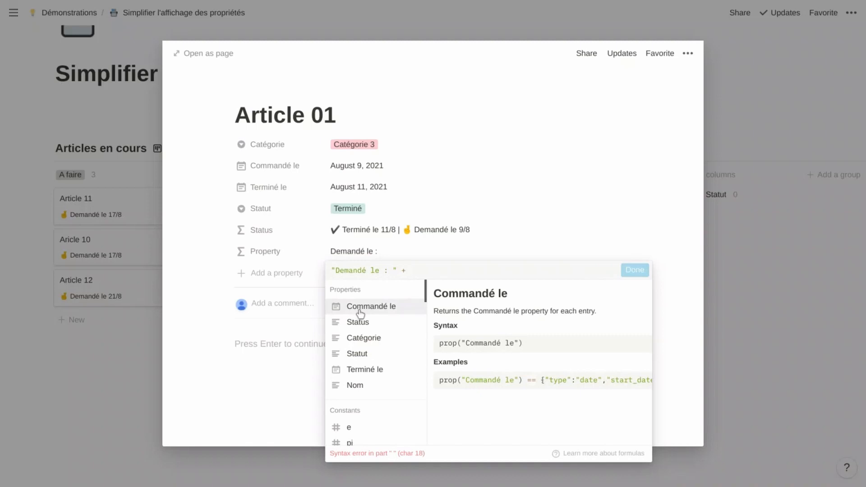
click(360, 311)
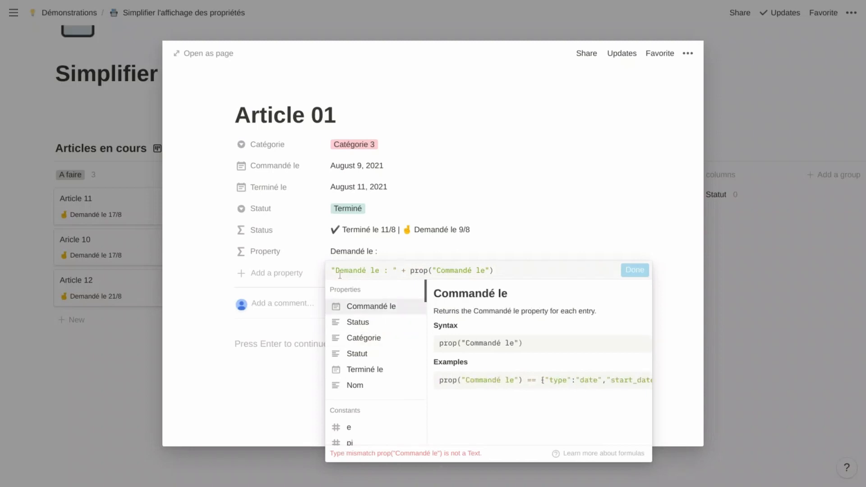
- Wrap the Commandé le reference in the format() function and save the formula
click(408, 272)
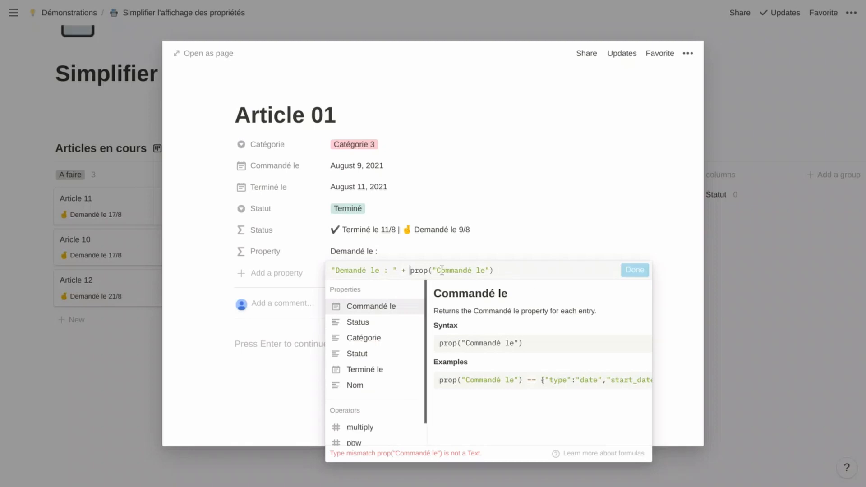
text(format()
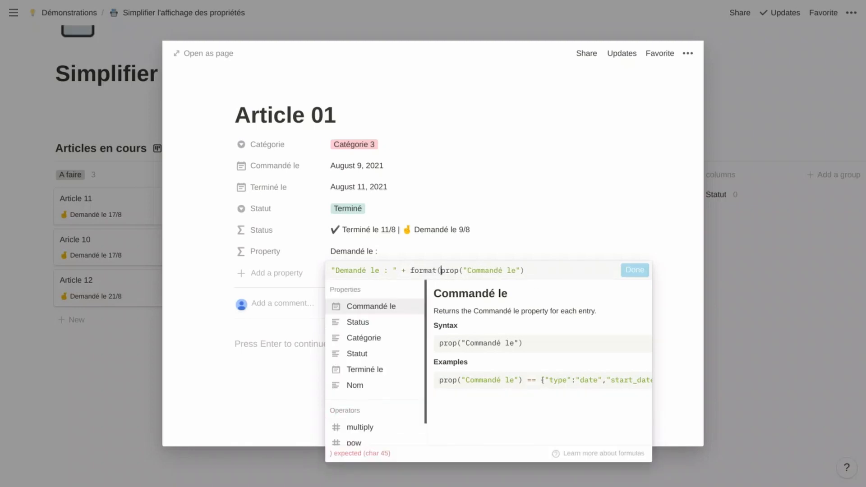
click(564, 272)
text())
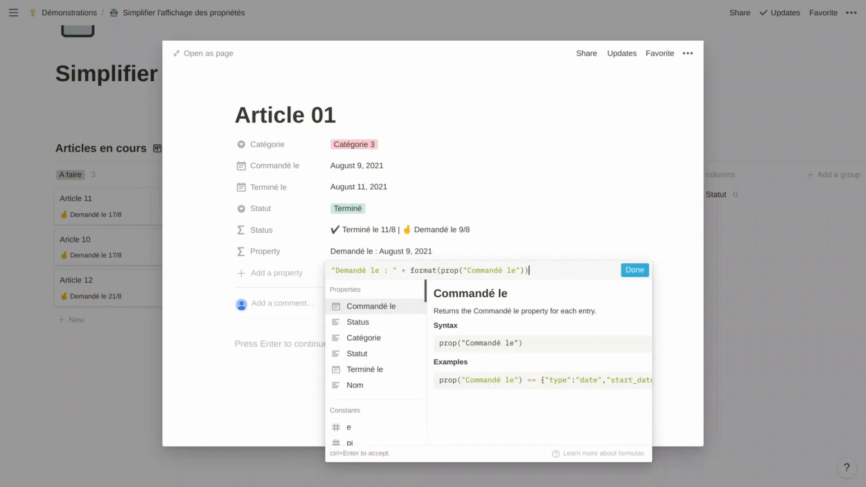
click(630, 272)
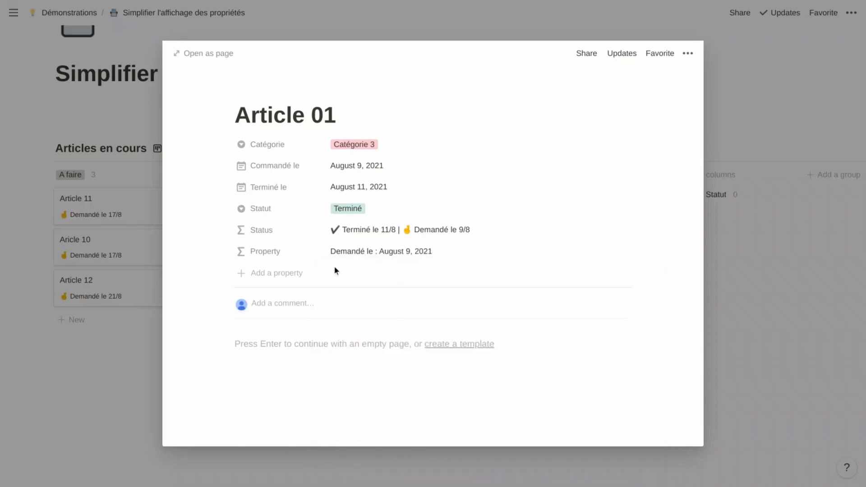
- Change the format function to formatDate with the "D/M" date pattern and save the formula
click(390, 257)
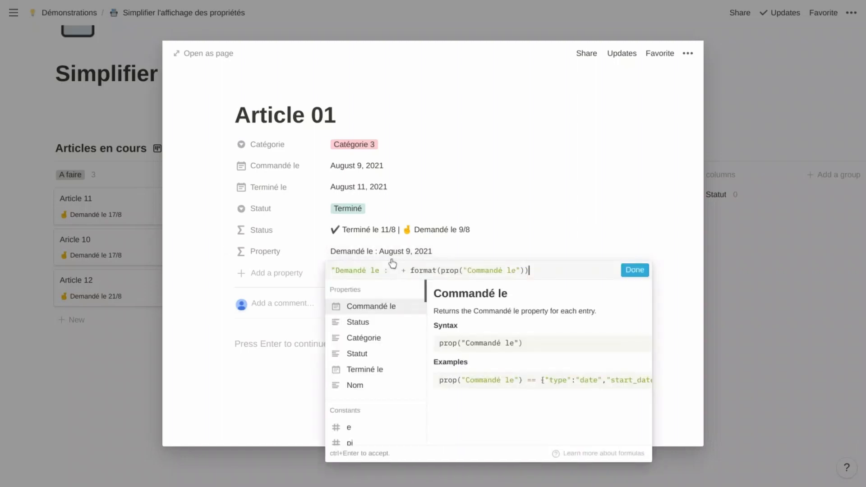
click(436, 269)
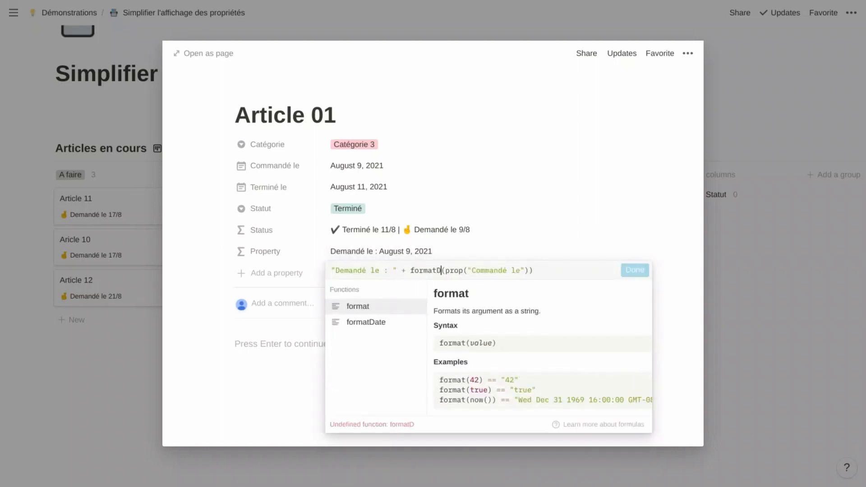
text(Date)
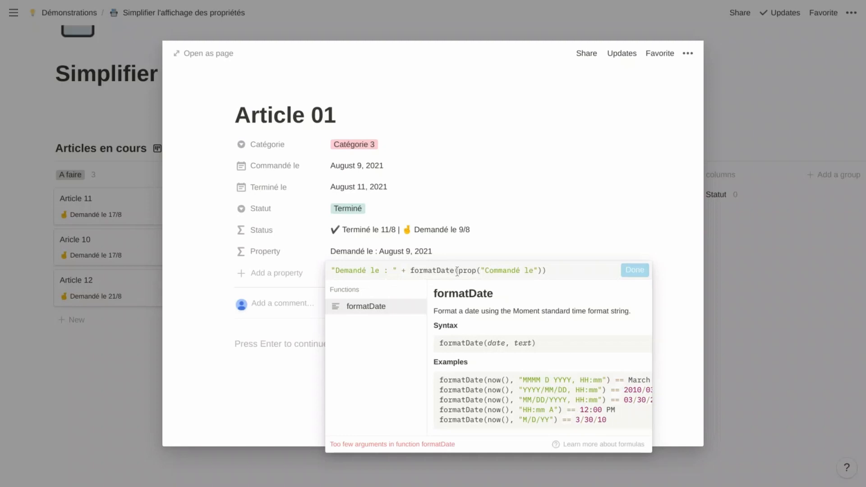
click(542, 274)
text(,")
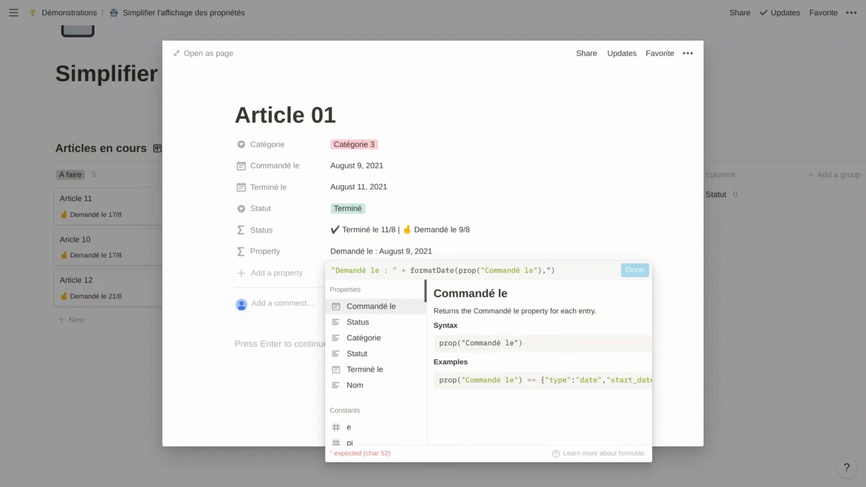
text(D/M")
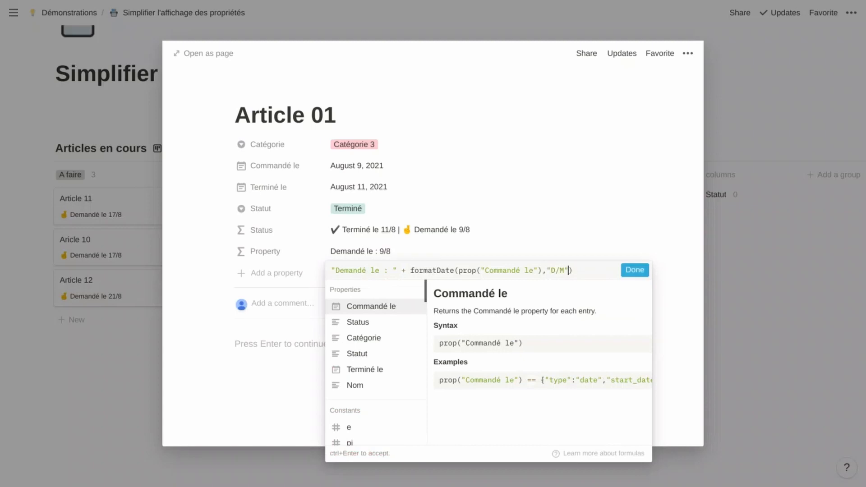
click(644, 270)
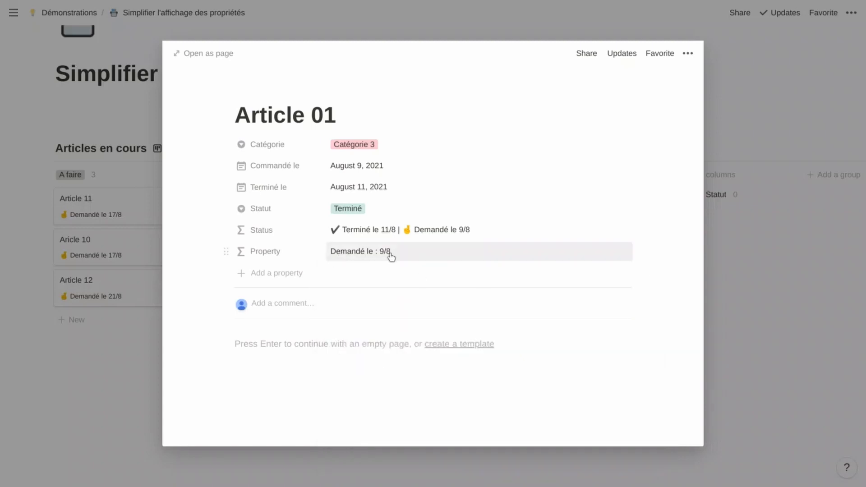
- Create a crossed-fingers emoji in the page body, move it in front of "Demandé le" in the formula, and save
click(265, 347)
text(:cross)
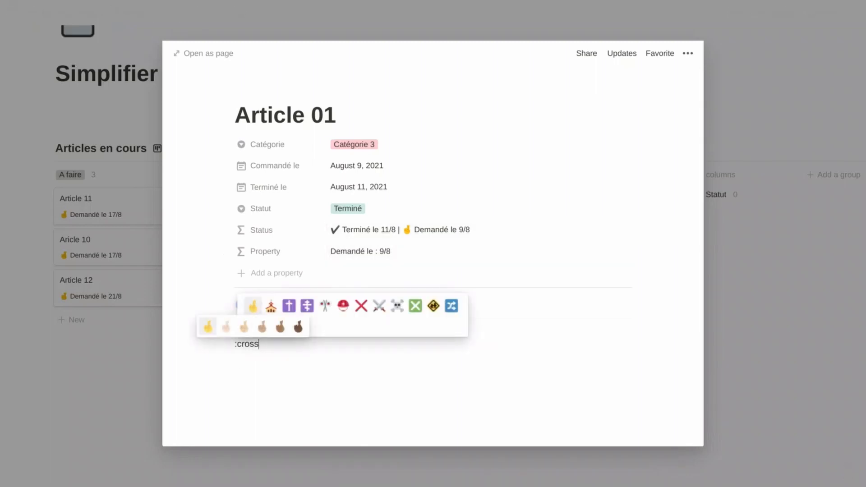
key(Return)
key(ctrl+a)
key(ctrl+x)
click(385, 252)
click(335, 269)
key(ctrl+v)
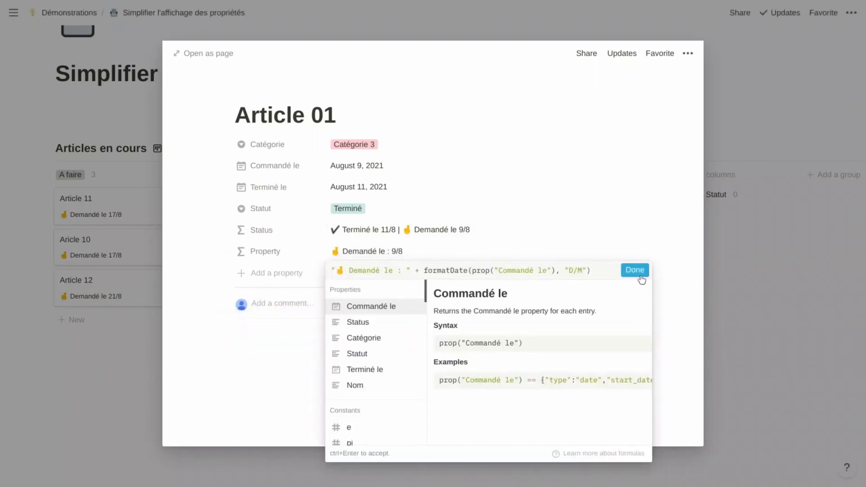
click(635, 270)
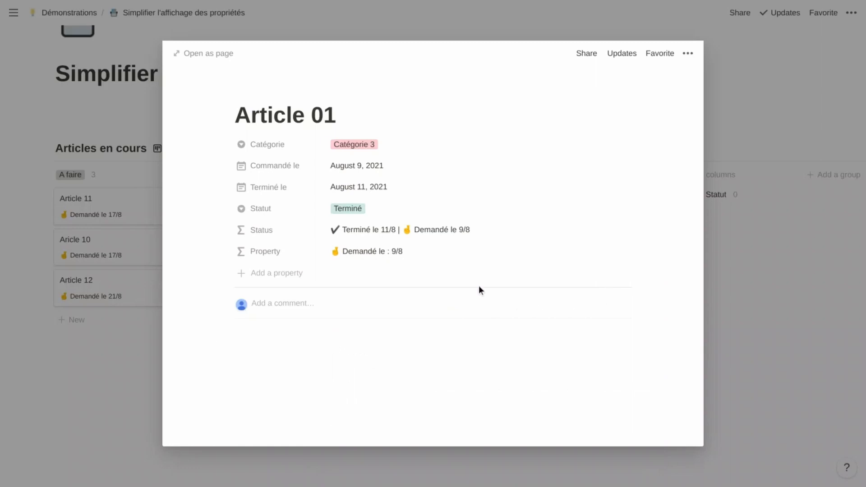
- Extend the formula with a " | " separator followed by a copy of the whole Demandé le expression
click(367, 261)
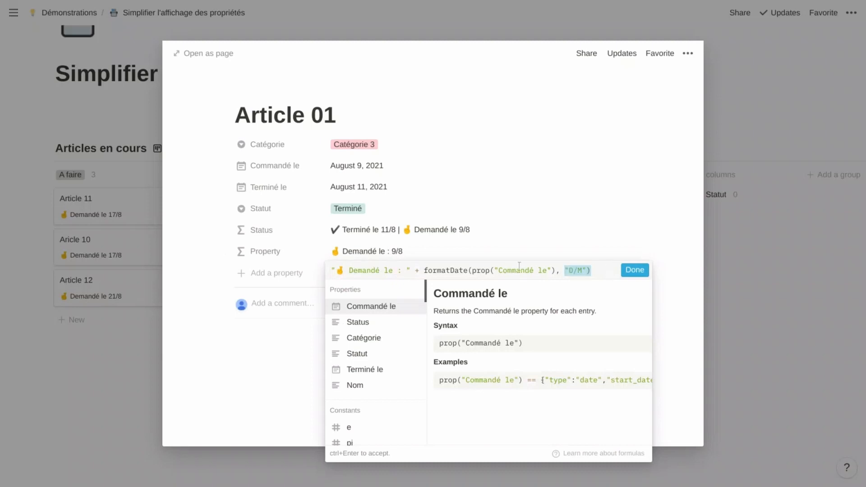
key(ctrl+a)
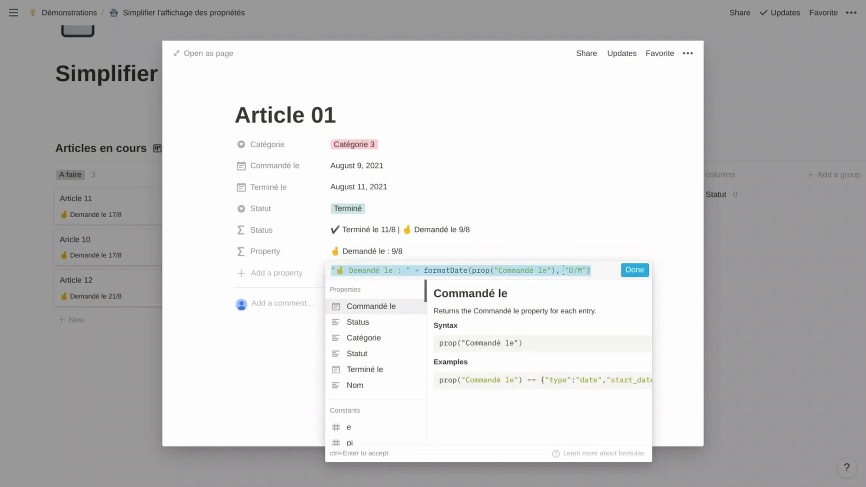
click(608, 268)
text(+ ")
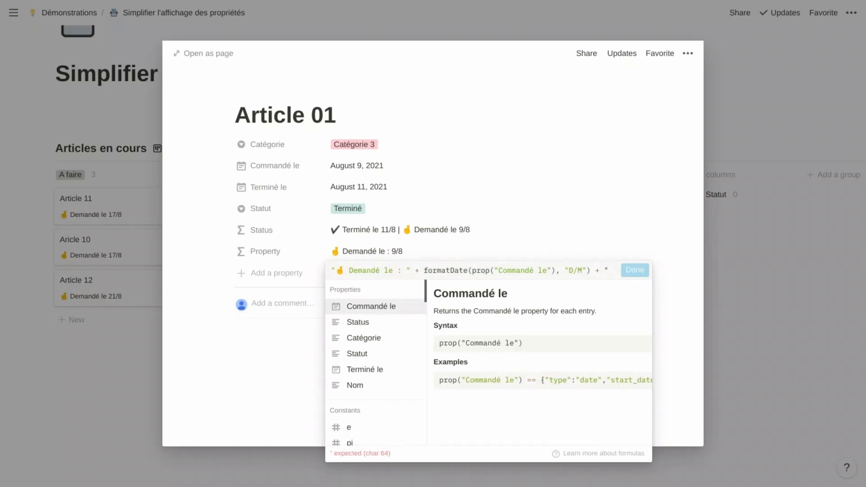
text(|")
key(Left)
key(Left)
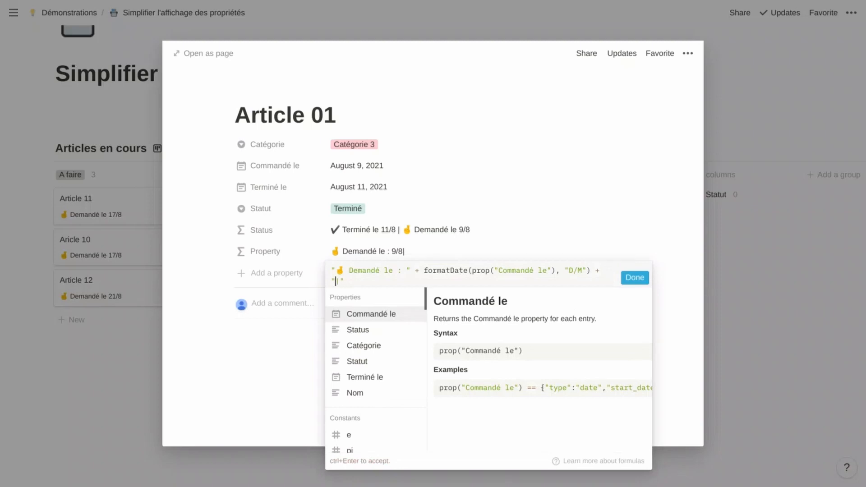
key(Right)
key(Right)
text(+)
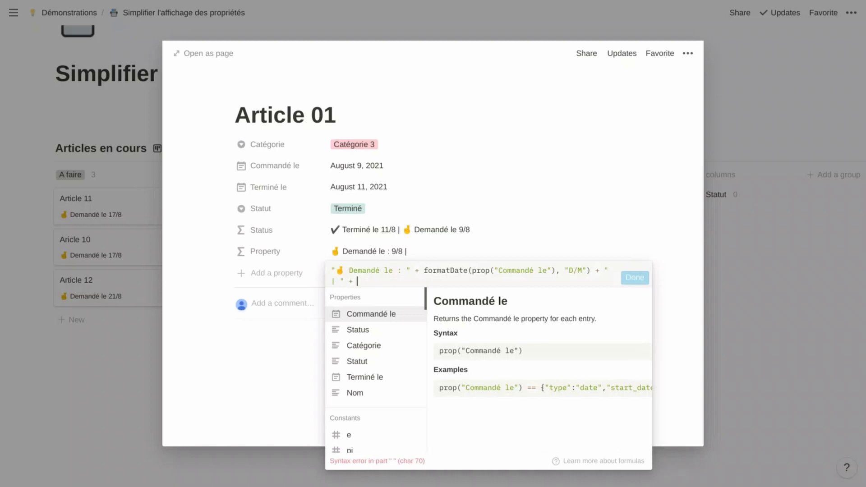
key(ctrl+v)
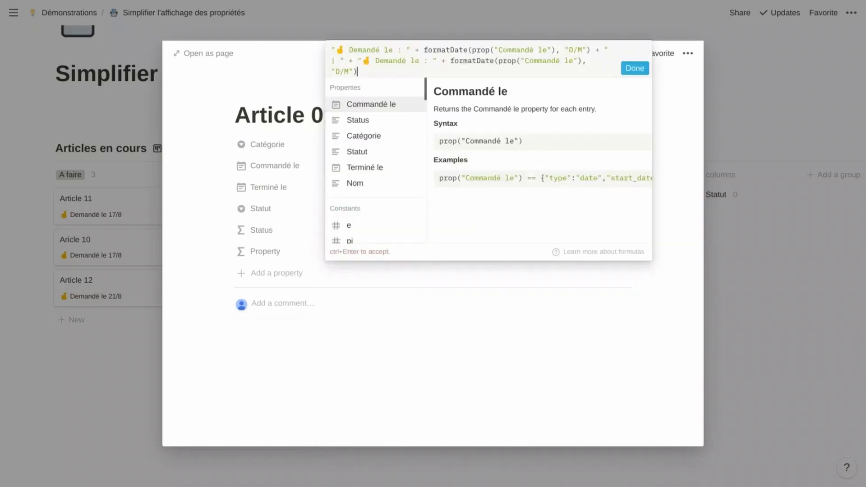
- Change the formula's first segment to the label "Terminé le" and the Terminé le property, and save the formula
double_click(369, 50)
text(Termin)
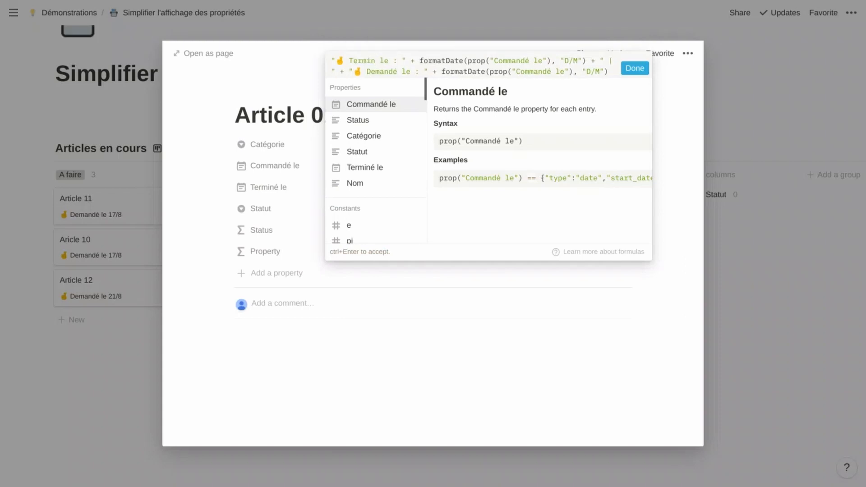
text(é)
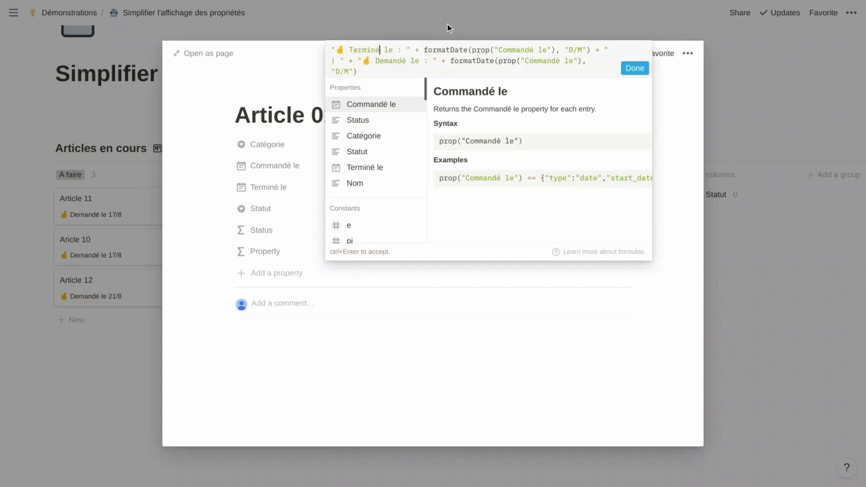
double_click(508, 50)
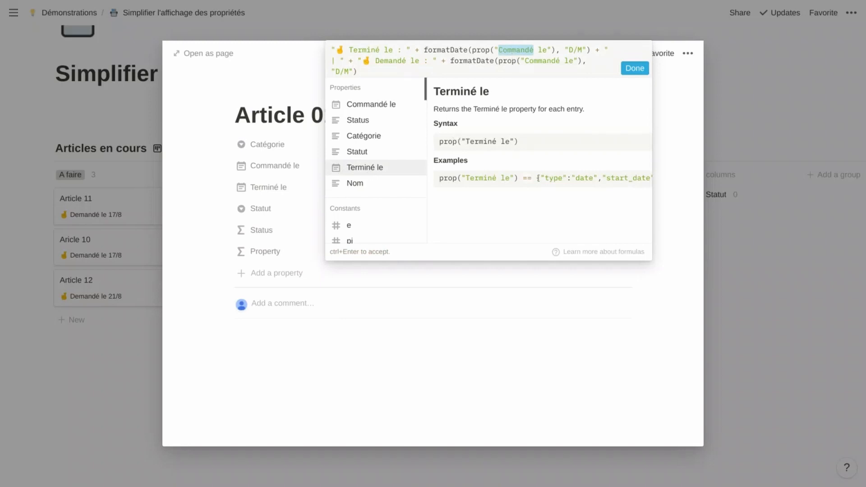
text(Terminé)
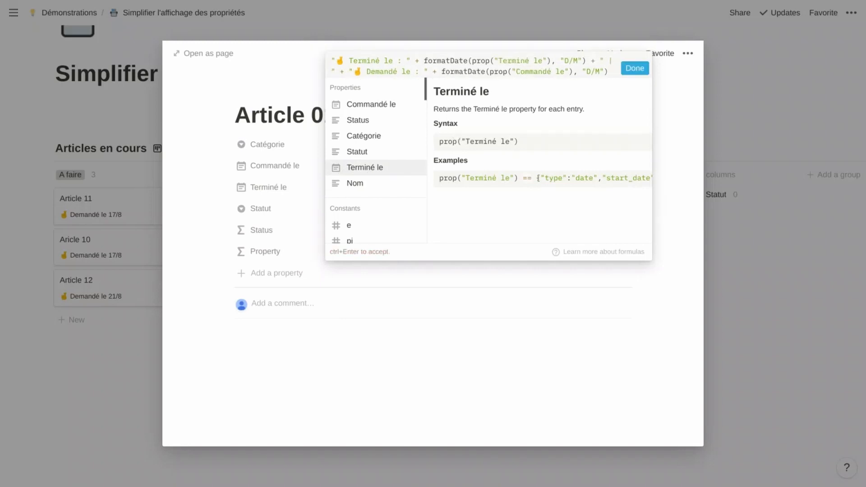
click(635, 68)
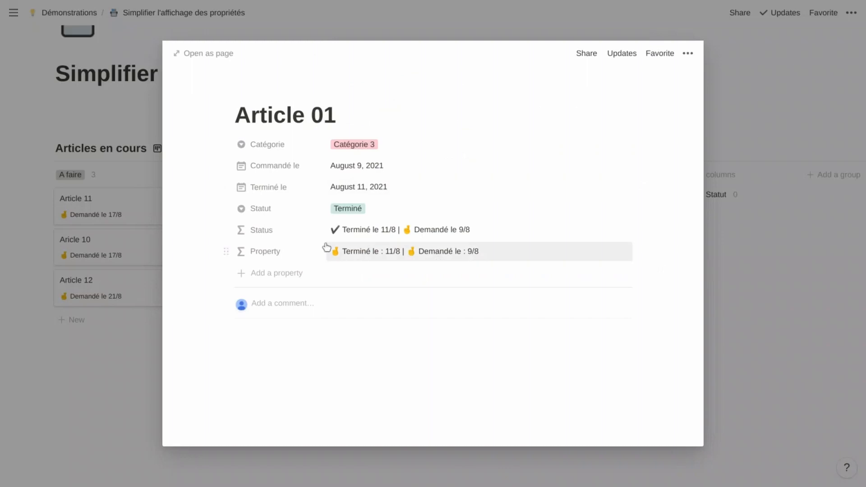
- Create a check mark emoji in the page body, move it into the formula in place of the emoji before "Terminé le", and save
click(265, 350)
text(:check)
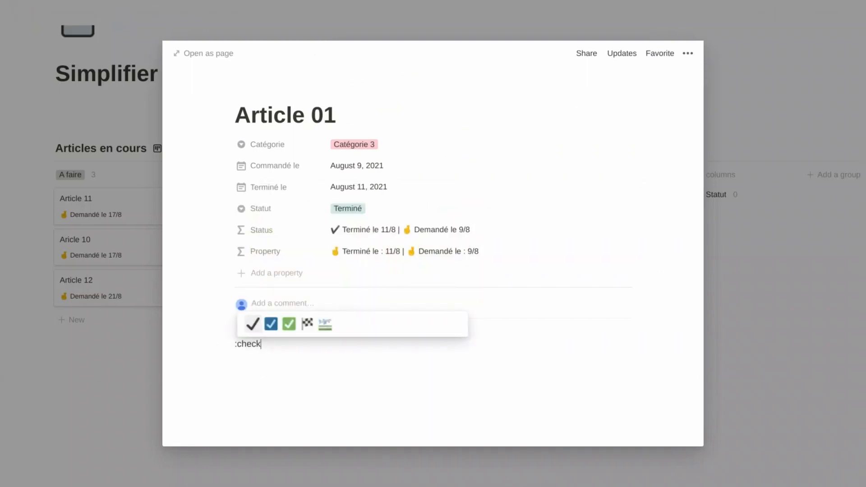
key(Return)
key(shift+Left)
key(ctrl+x)
click(389, 254)
click(346, 271)
key(BackSpace)
key(ctrl+v)
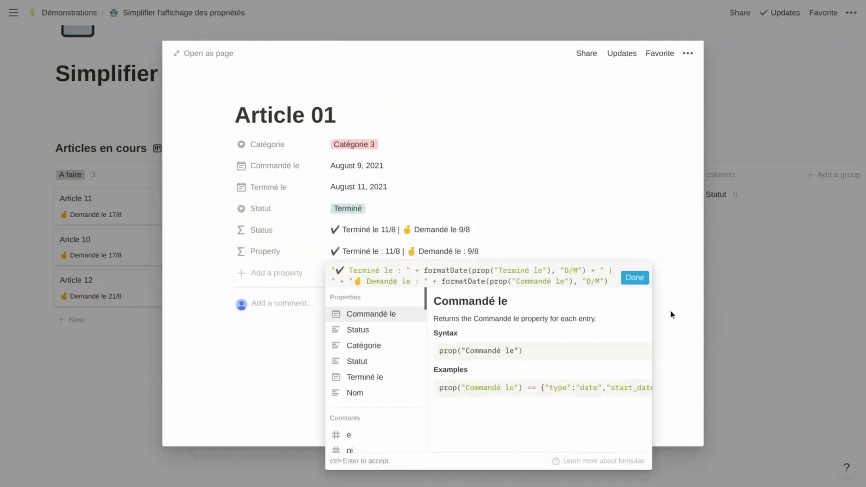
click(670, 310)
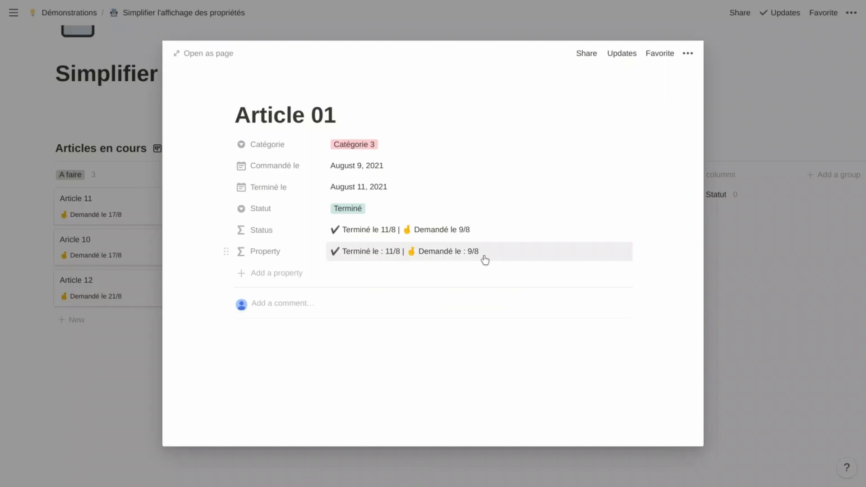
- Return to the board and set its cards to show Property and hide Status
click(784, 308)
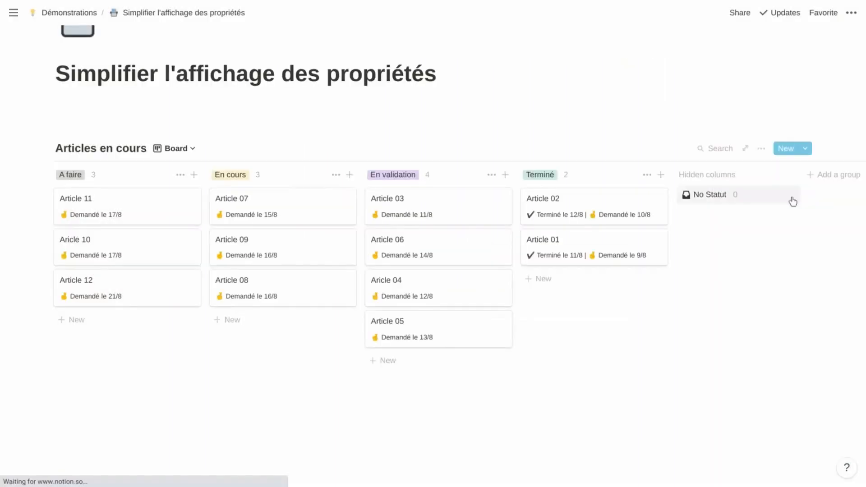
click(761, 149)
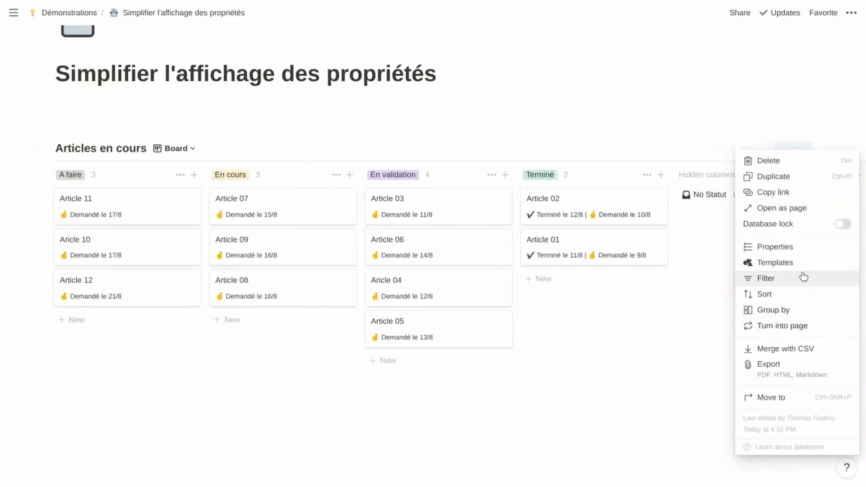
click(791, 248)
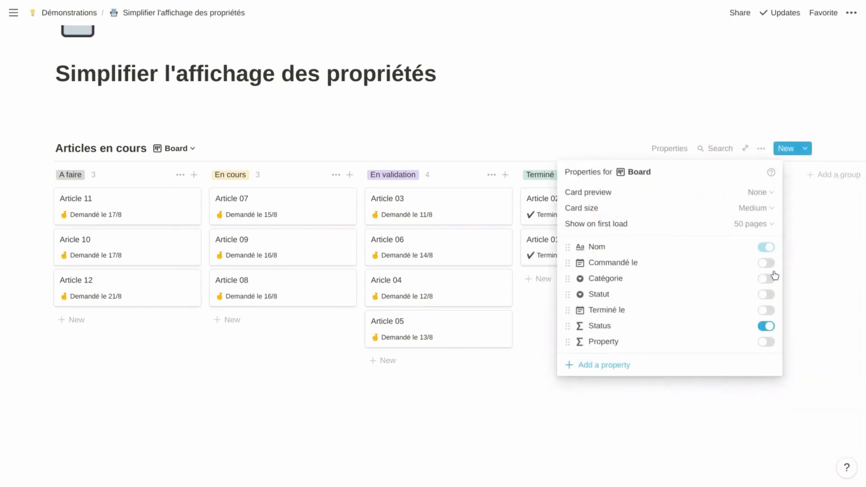
click(771, 344)
click(767, 327)
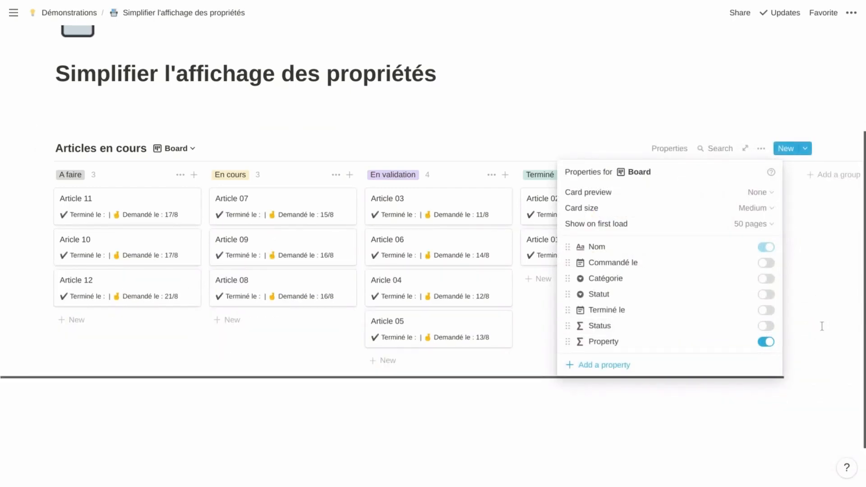
click(584, 397)
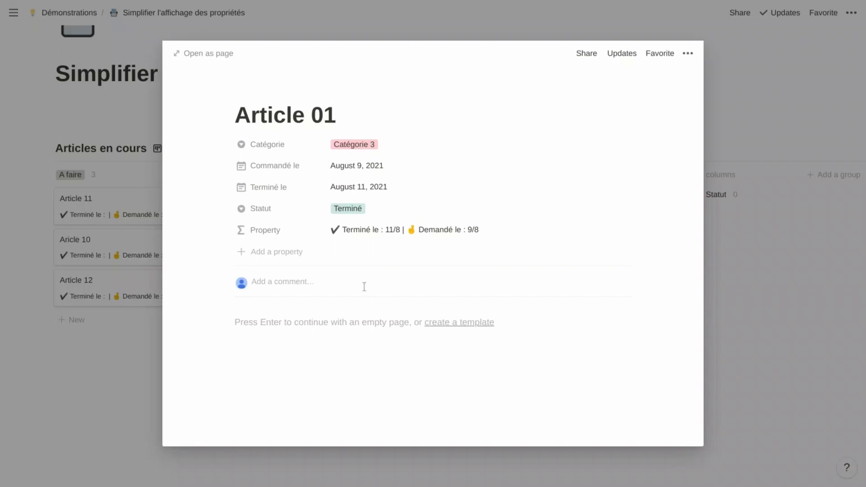
- Add a new property of type Formula to the Article 01 page
click(300, 252)
mouse_move(272, 316)
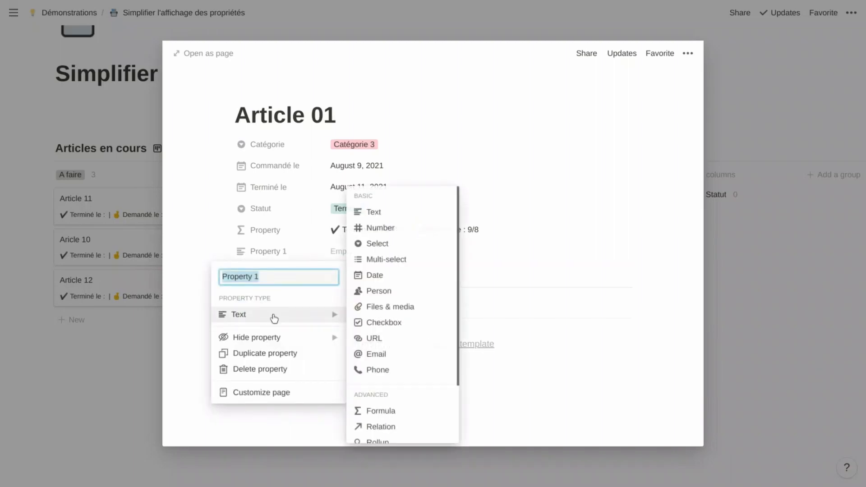
click(395, 412)
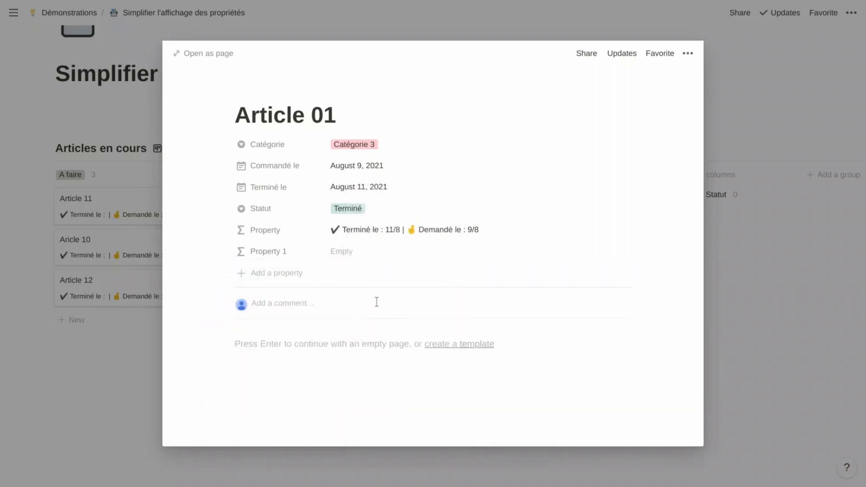
- Enter the formula if(prop("Statut") == "Terminé", "", "") in Property 1
click(373, 257)
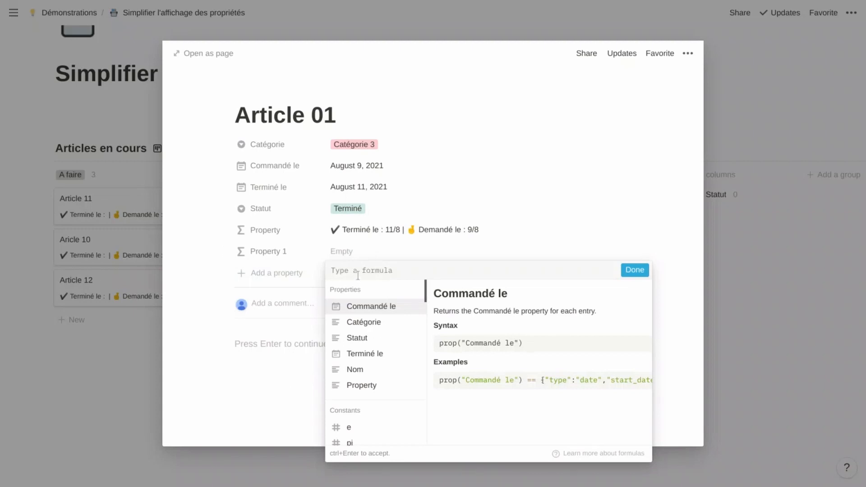
text(if()
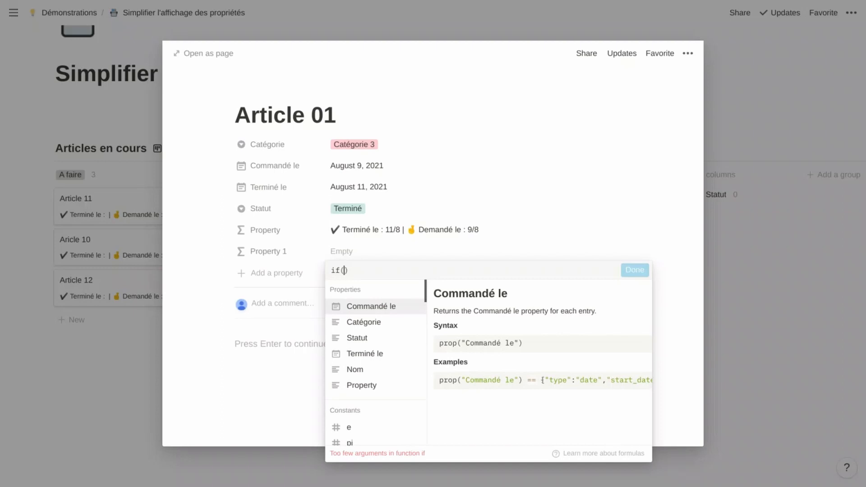
click(377, 339)
text(== ")
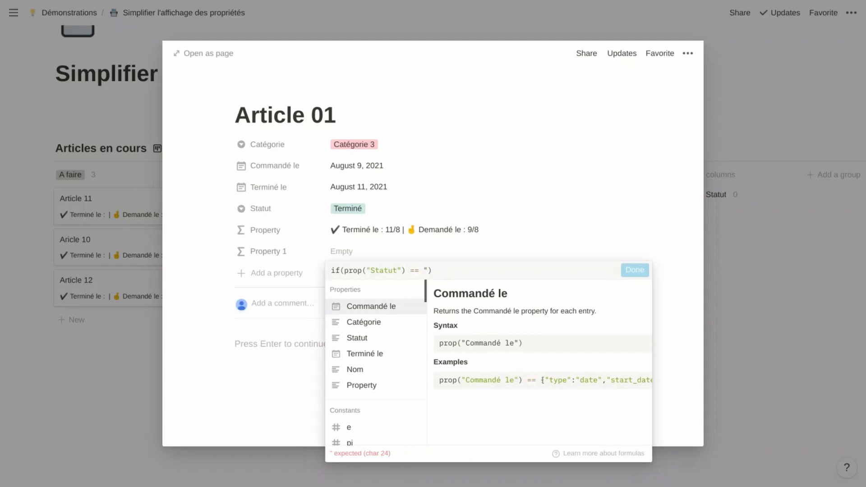
text(Terminé")
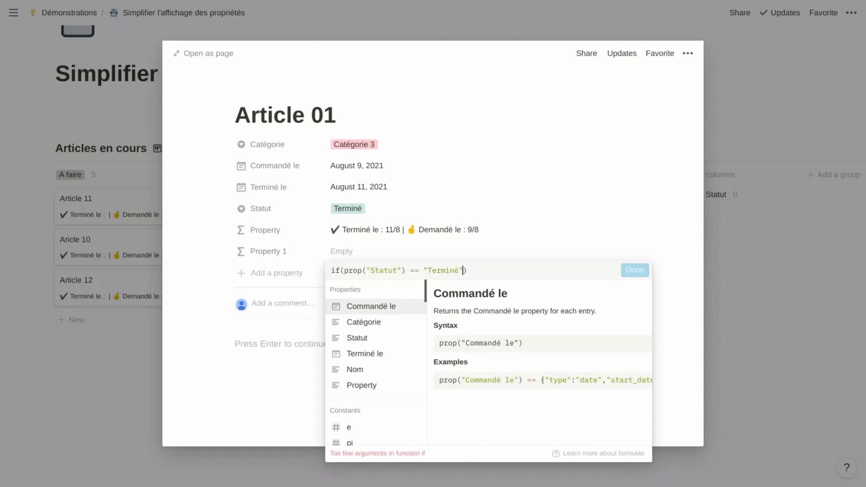
text(, "", "")
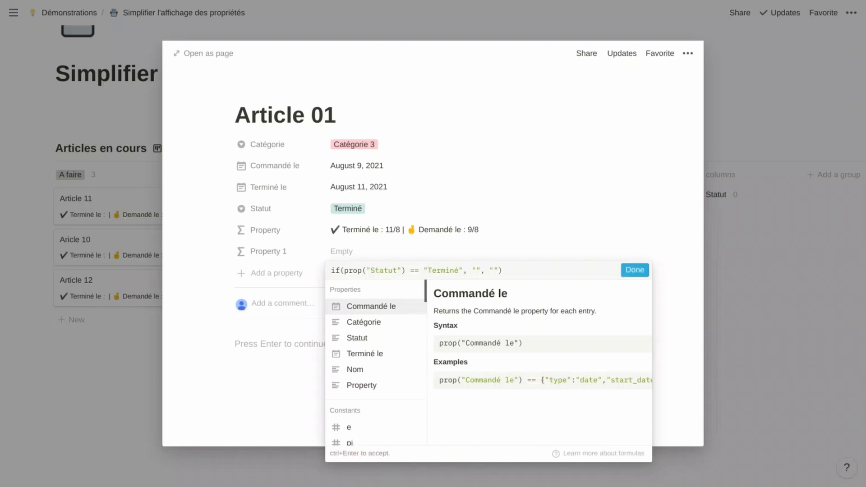
- Fill the if function's true result with "Oui" and its false result with "Non", and save the formula
key(Left)
key(Left)
key(Left)
key(Left)
key(Left)
text(Oui)
key(Right)
key(Right)
key(Right)
key(Right)
text(Non)
click(635, 270)
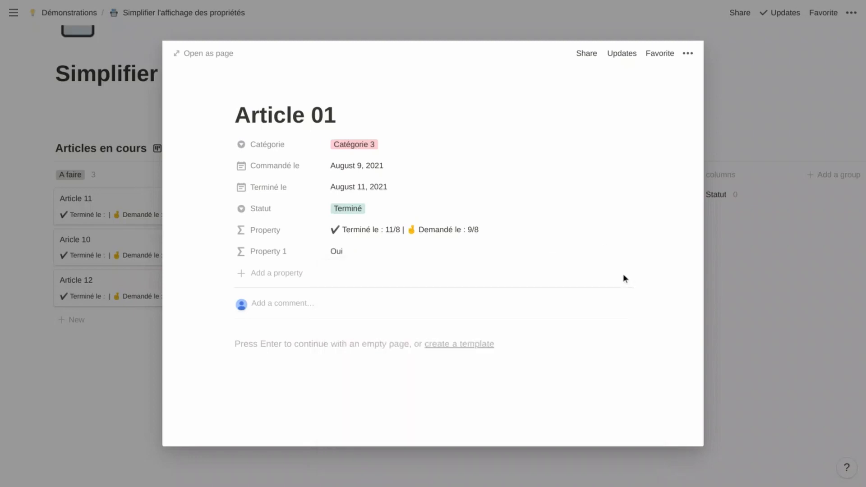
- Return to the board and show Property 1 on its cards
click(812, 305)
click(761, 150)
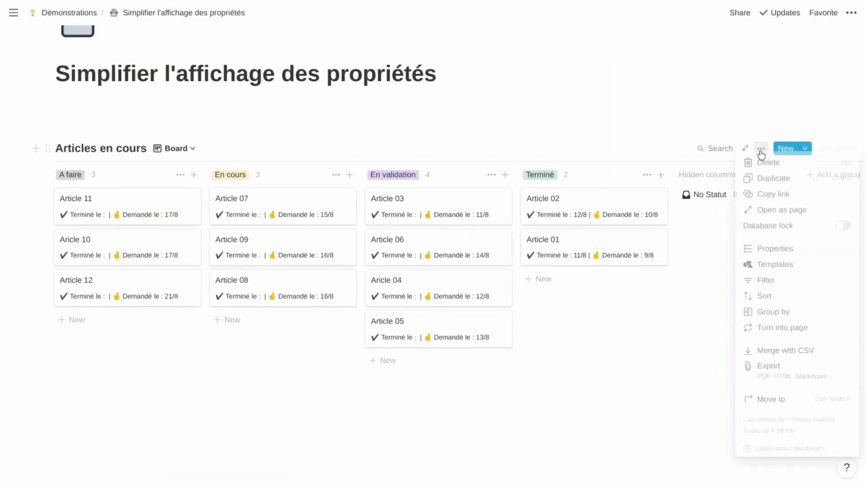
click(767, 248)
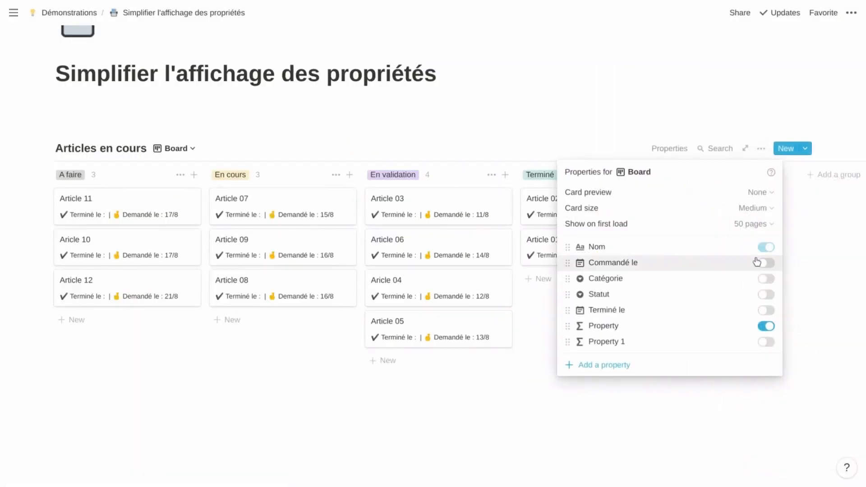
click(767, 342)
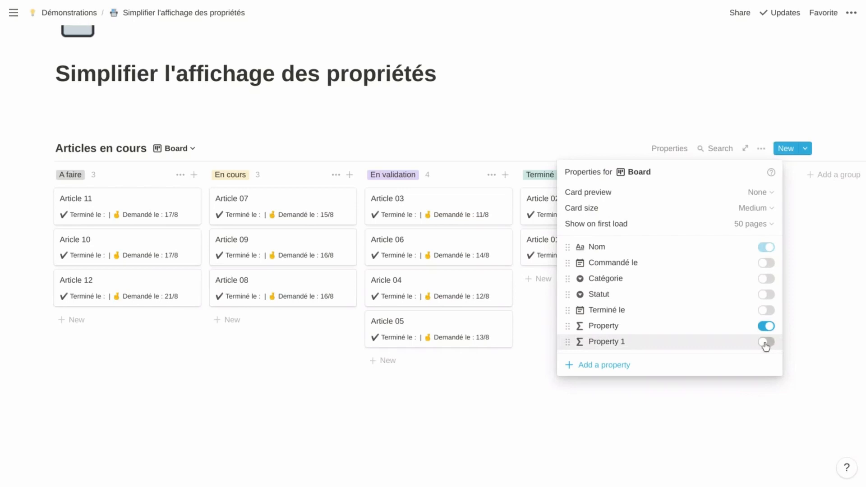
click(593, 418)
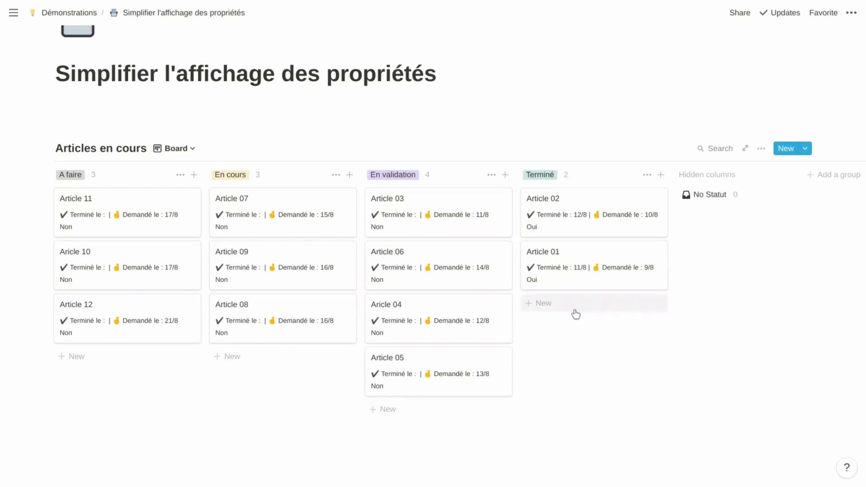
- Open Article 01 and copy the Terminé le segment, including the " | " separator and following plus sign, from Property's formula
click(564, 270)
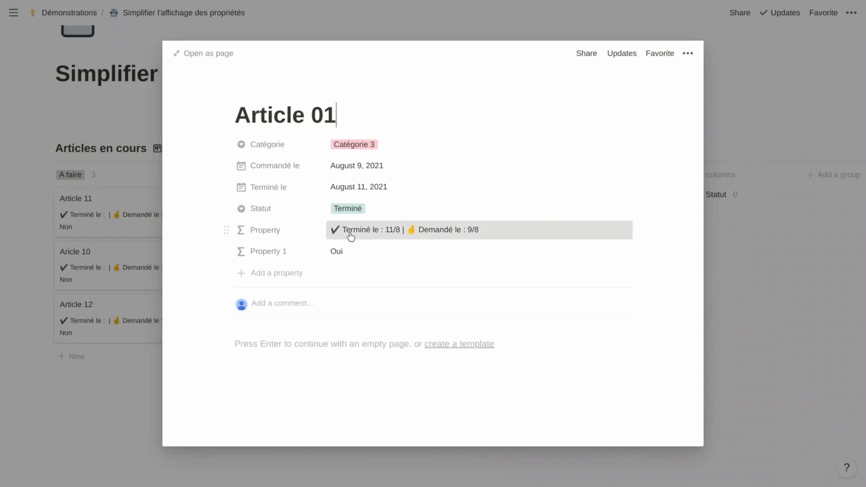
click(351, 238)
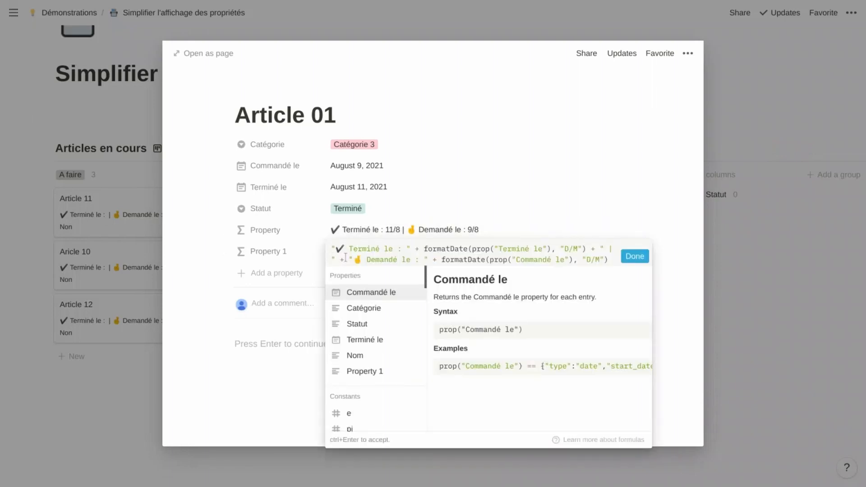
drag(348, 261, 326, 241)
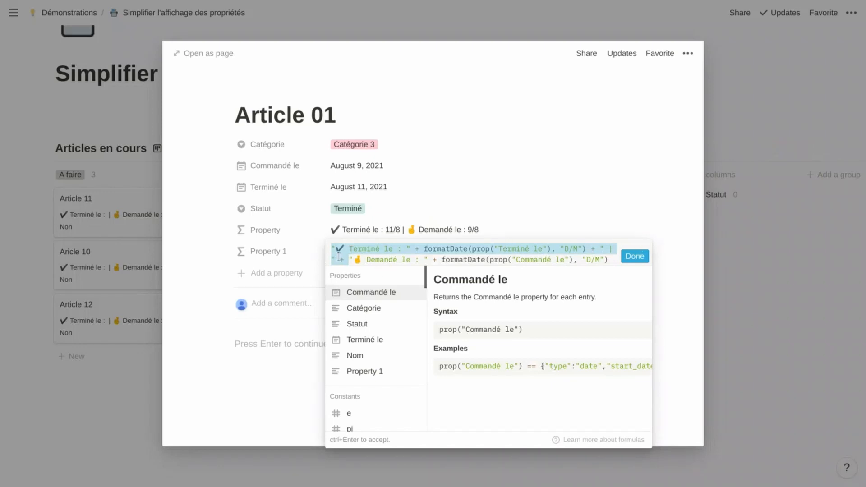
click(228, 251)
- Replace the "Oui" result in Property 1's formula with the copied Terminé le segment
click(343, 254)
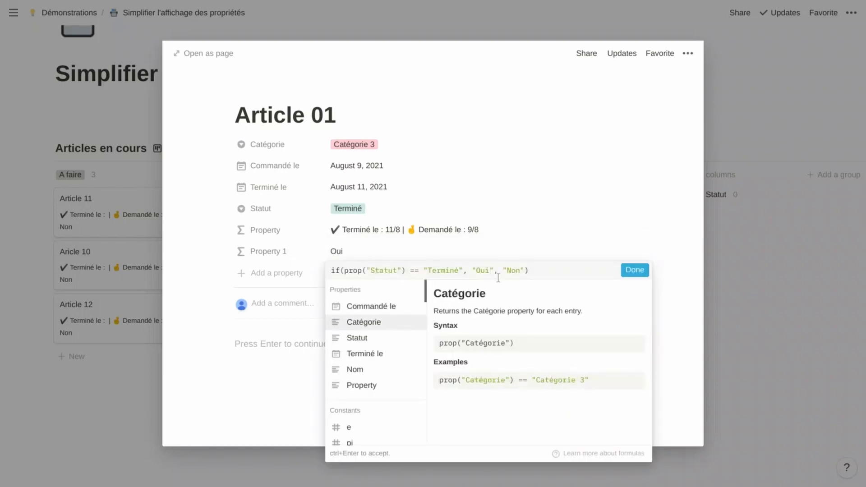
click(488, 270)
key(Delete)
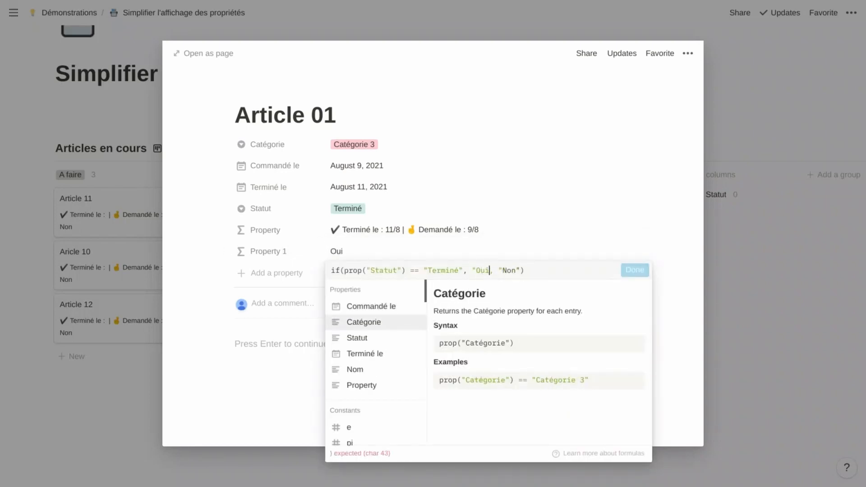
key(BackSpace)
key(BackSpace)
key(BackSpace)
key(BackSpace)
key(ctrl+v)
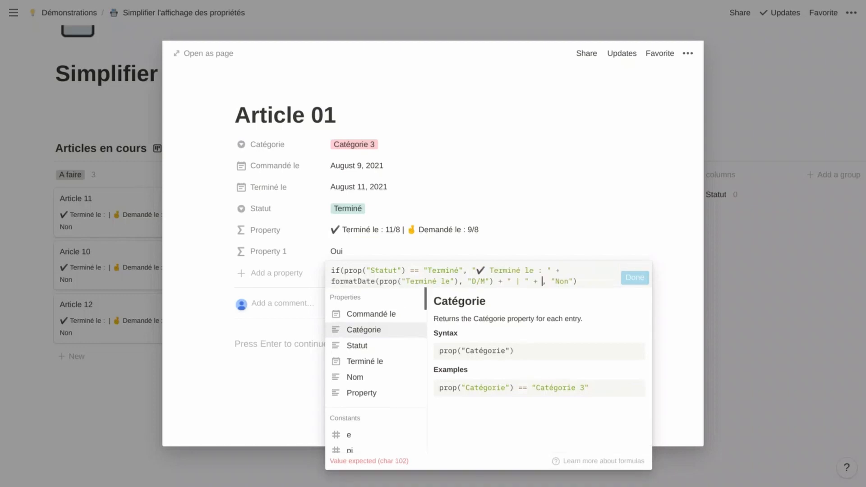
- Clear the text "Non" from the if function's false result, leaving an empty string
key(Right)
key(Right)
key(Delete)
key(Delete)
key(Delete)
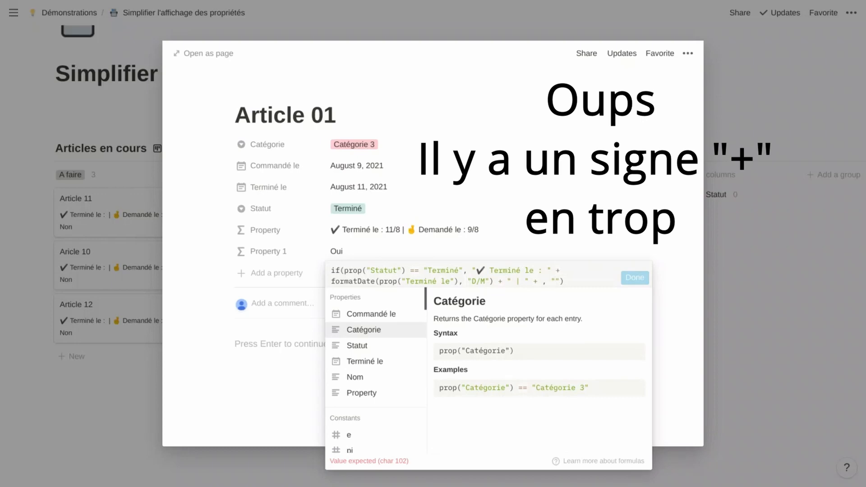
- Enclose the Terminé le segment in parentheses, remove the extra plus sign after " | ", and save the formula
click(473, 271)
text(()
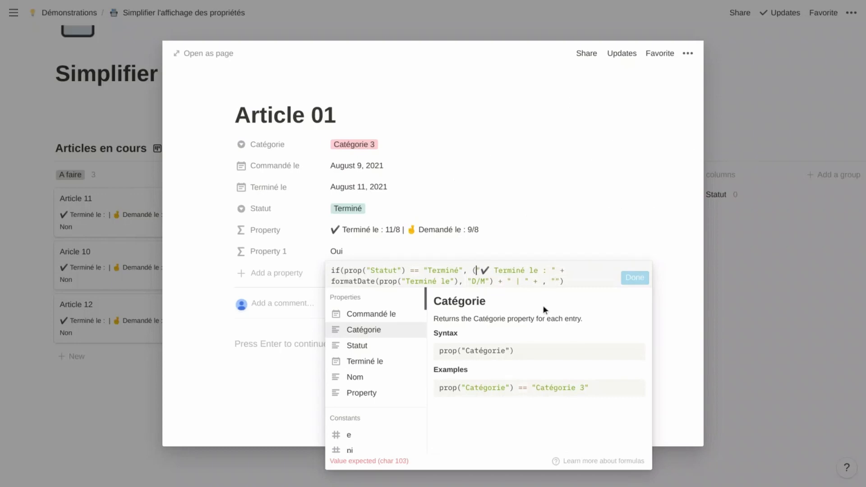
click(542, 281)
key(BackSpace)
key(BackSpace)
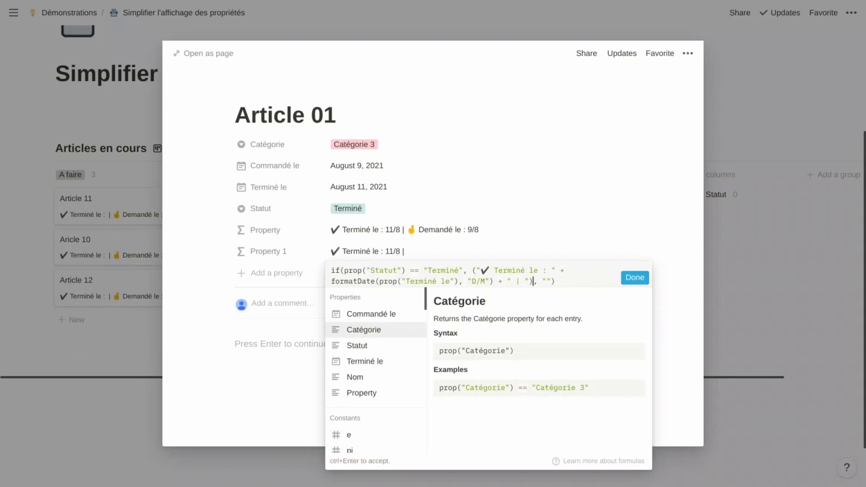
click(627, 277)
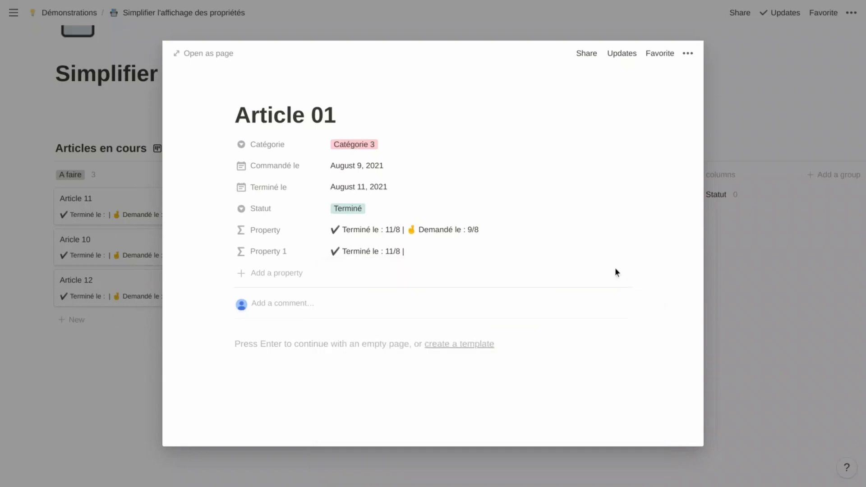
- Return to the board, reopen Article 01 and copy the entire if formula from Property 1
click(94, 383)
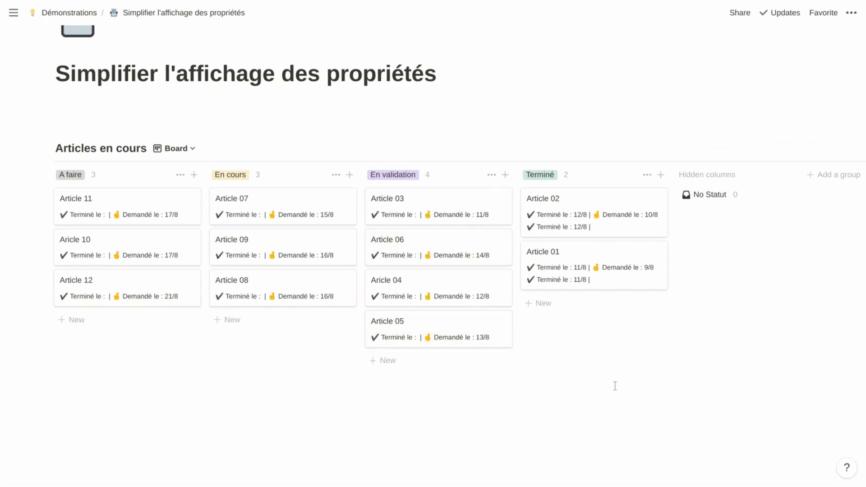
click(617, 285)
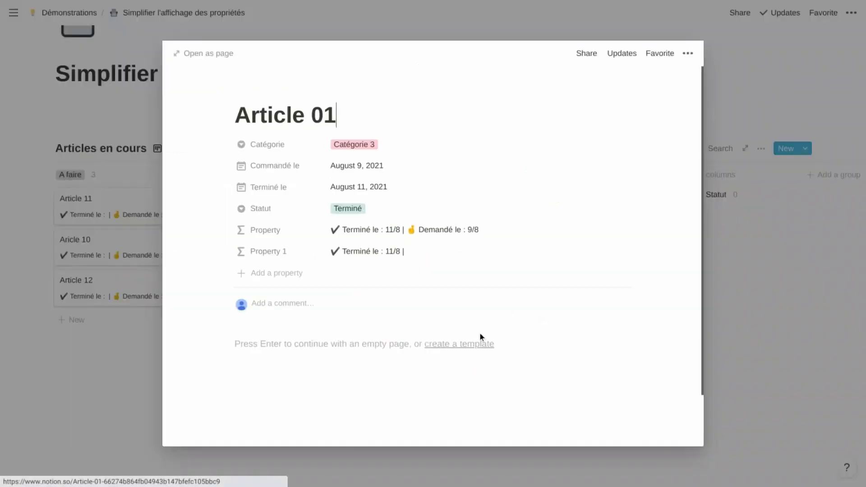
click(381, 259)
drag(552, 282, 358, 255)
key(ctrl+c)
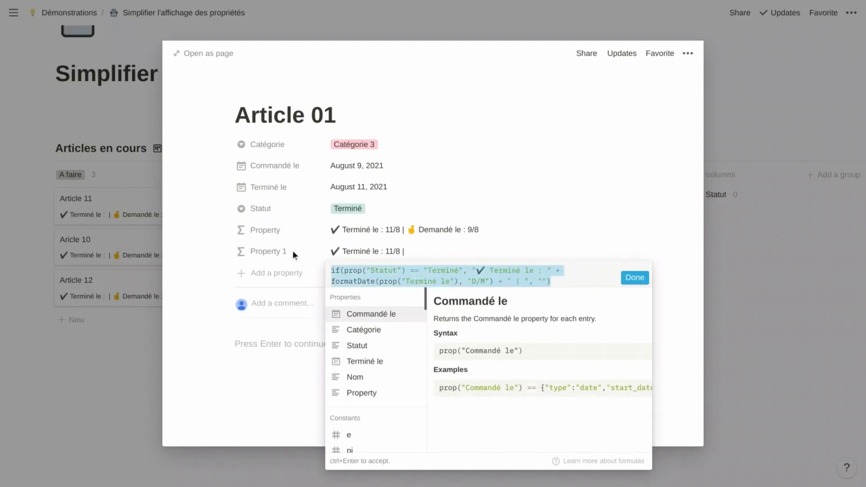
- Replace the Terminé le segment in Property's formula with the copied if formula, join it to the Demandé le segment with a plus sign, and save
click(429, 236)
click(428, 234)
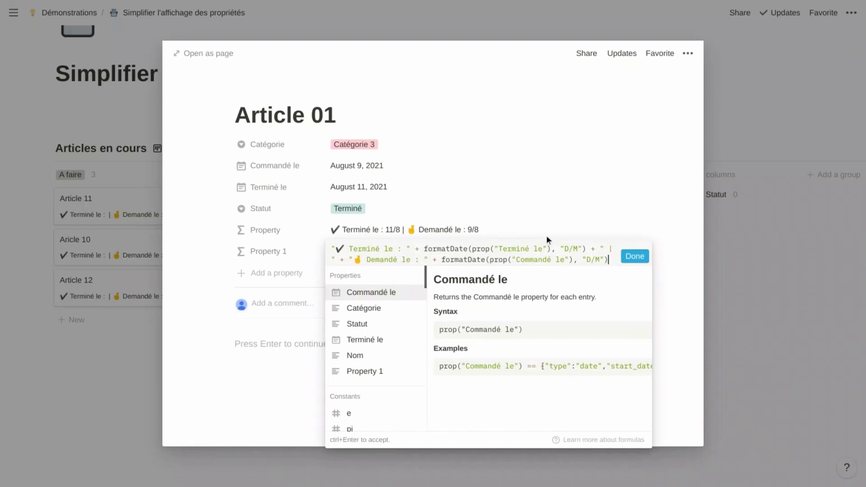
drag(348, 260, 288, 223)
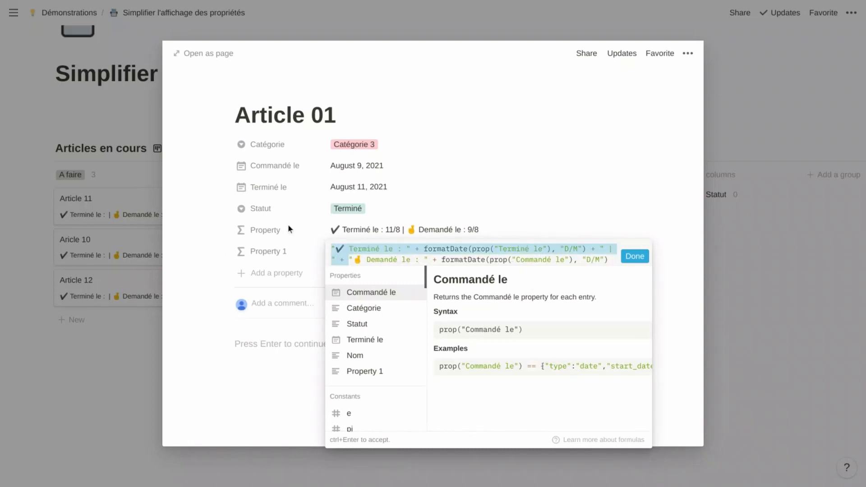
key(ctrl+v)
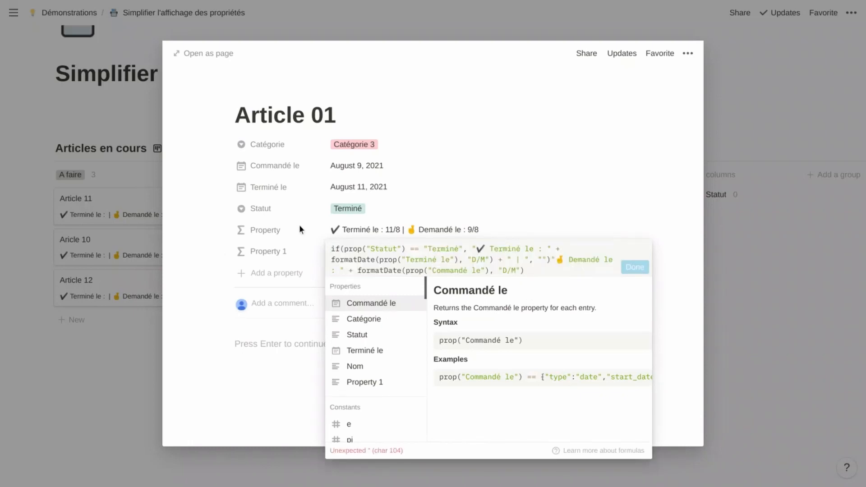
text(+)
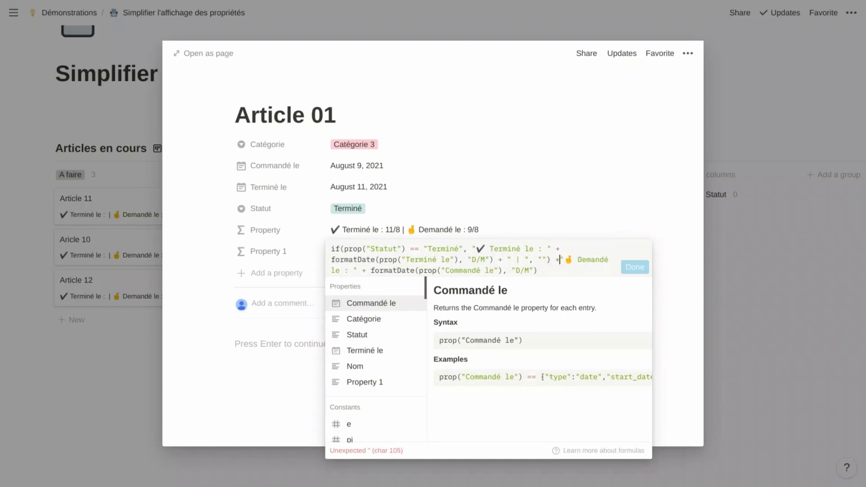
click(634, 267)
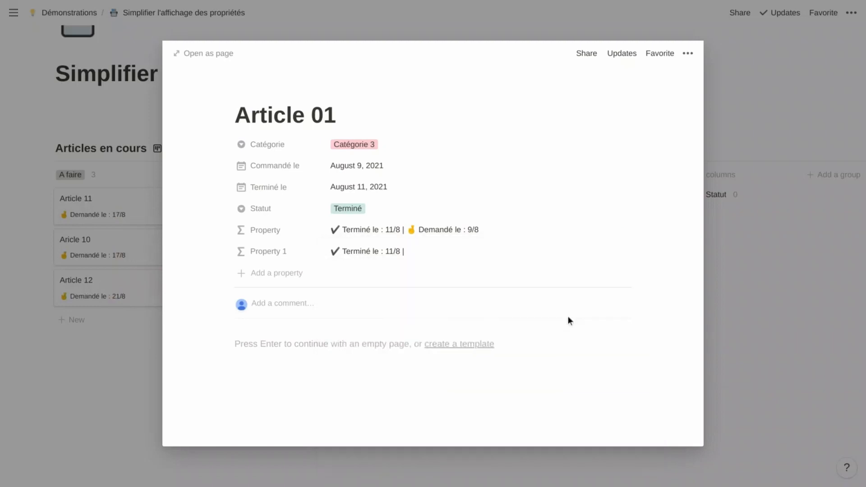
- Delete the Property 1 formula property from Article 01 and close the article
click(223, 252)
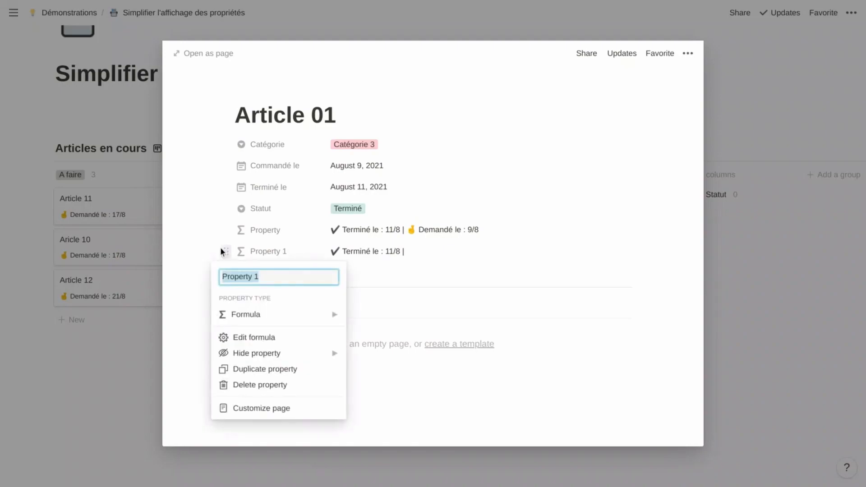
click(263, 387)
click(445, 259)
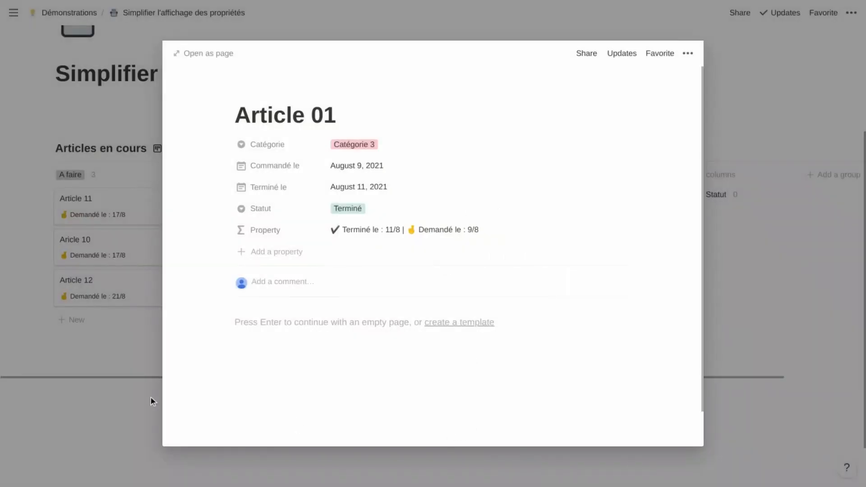
click(84, 372)
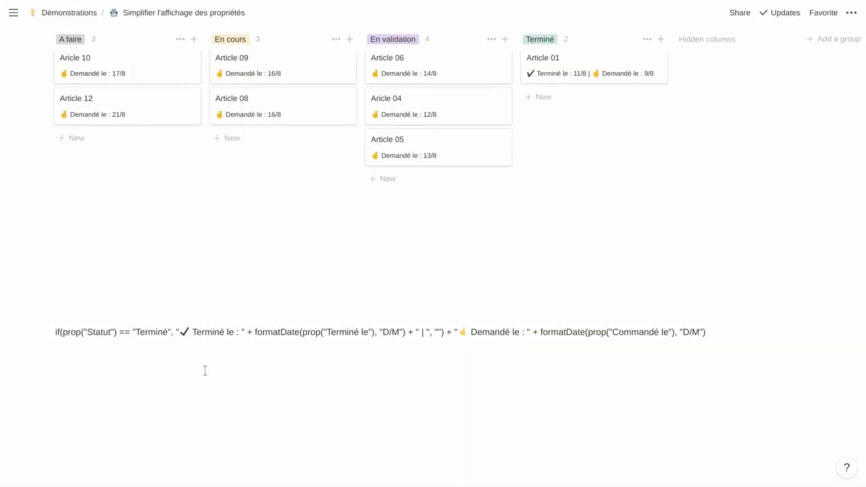
- Split the formula text below the board into three lines: the if expression, the plus sign, and the Demandé le segment
click(447, 333)
key(shift+Return)
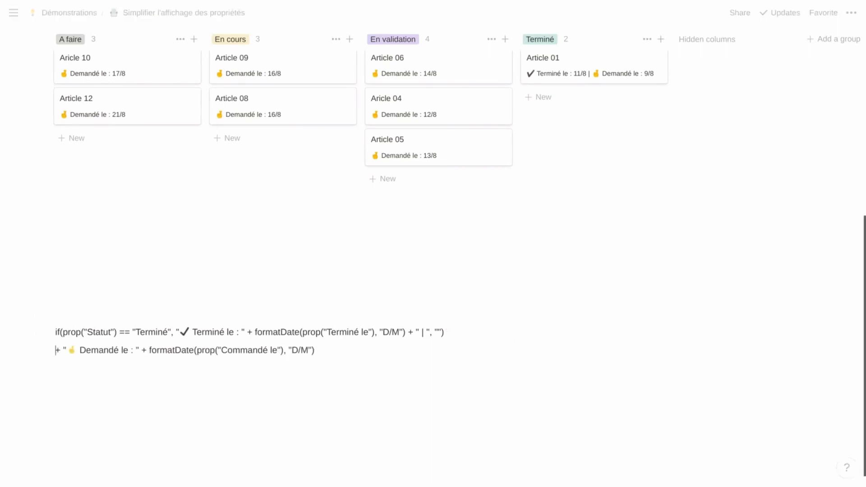
key(Right)
key(shift+Return)
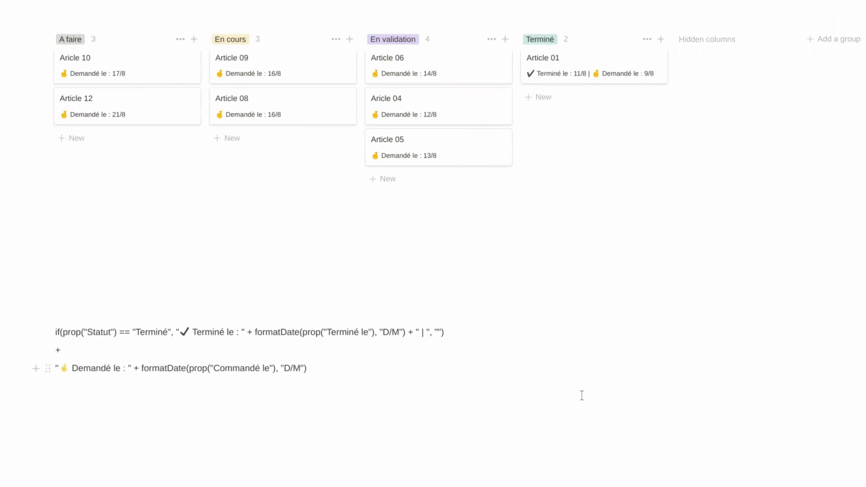